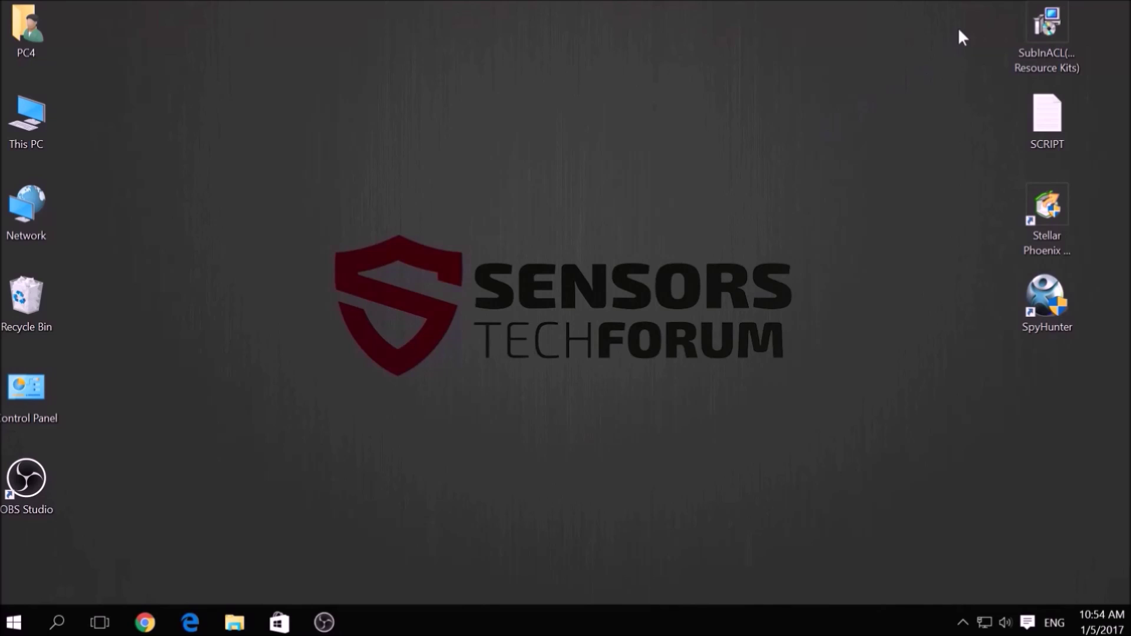
Enter 'msconfig' in the Run dialog, ready to launch System Configuration.
{"action": "left_click_drag", "start_coordinate": [964, 16], "coordinate": [1075, 372]}
{"action": "left_click", "coordinate": [827, 419]}
{"action": "key", "text": "super+r"}
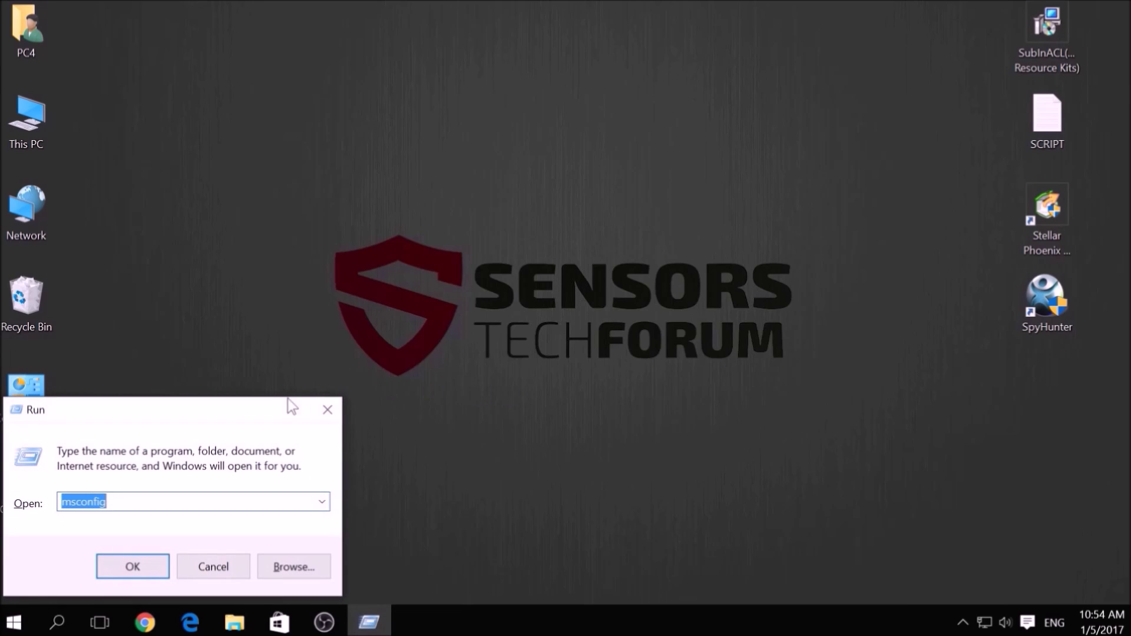
{"action": "key", "text": "BackSpace"}
{"action": "left_click_drag", "start_coordinate": [248, 407], "coordinate": [610, 248]}
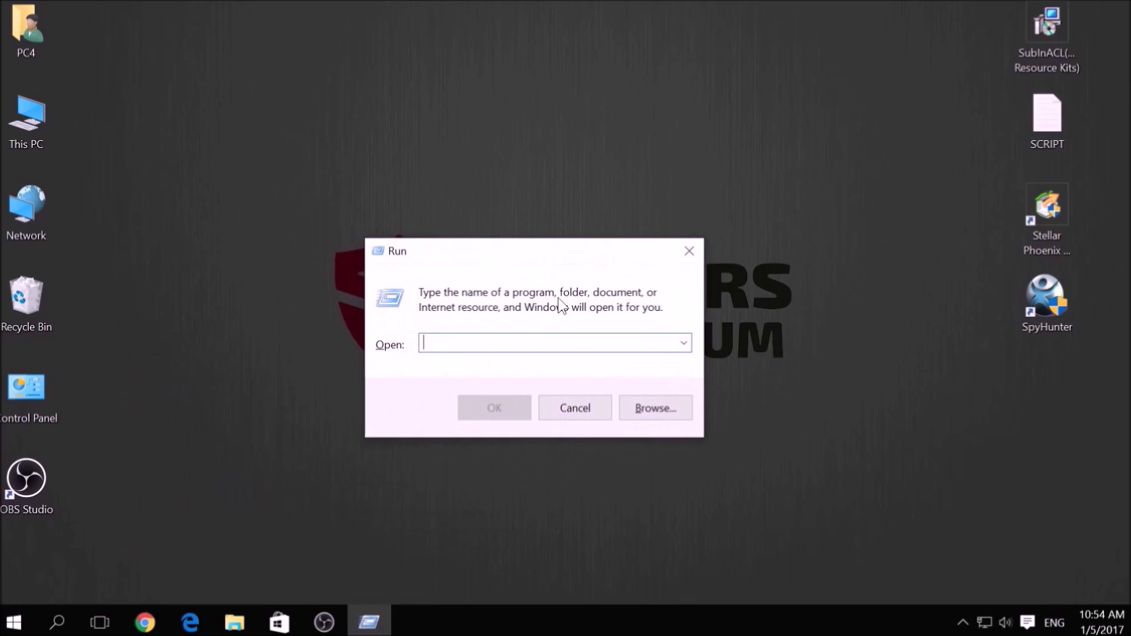
{"action": "type", "text": "msconfig"}
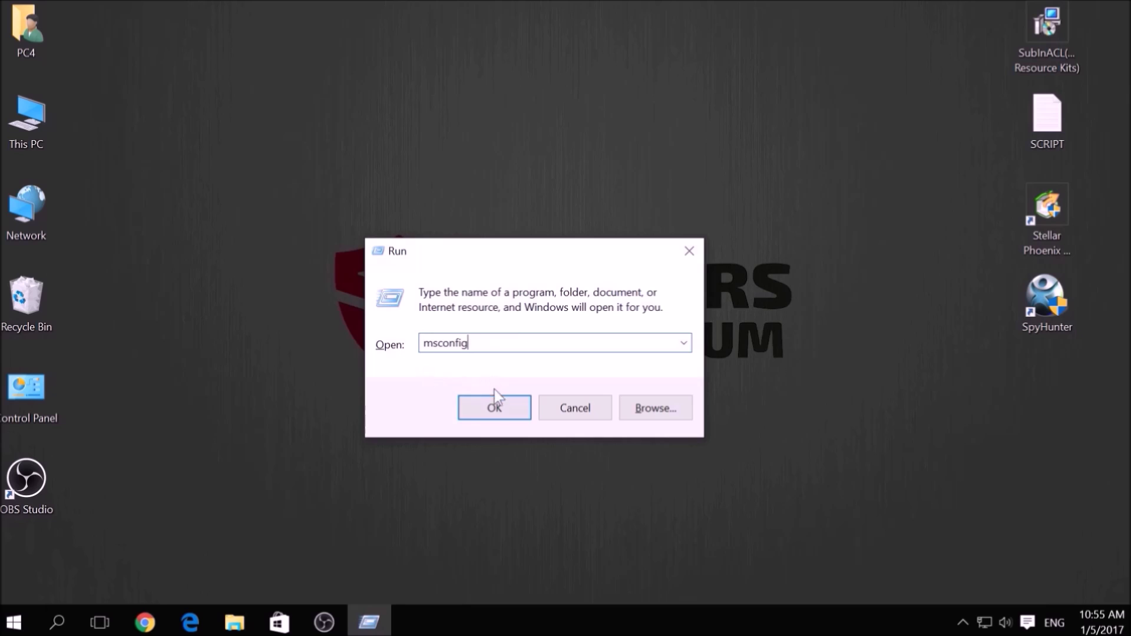
Launch msconfig, set Safe boot with Network on the Boot tab, and apply it.
{"action": "left_click", "coordinate": [495, 406]}
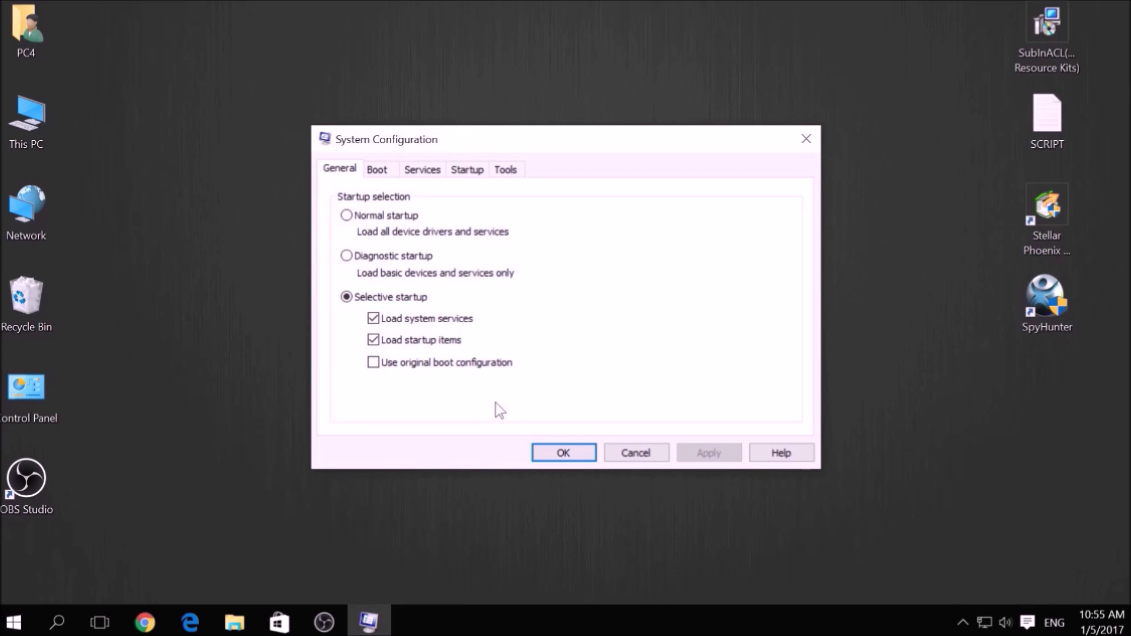
{"action": "left_click", "coordinate": [390, 174]}
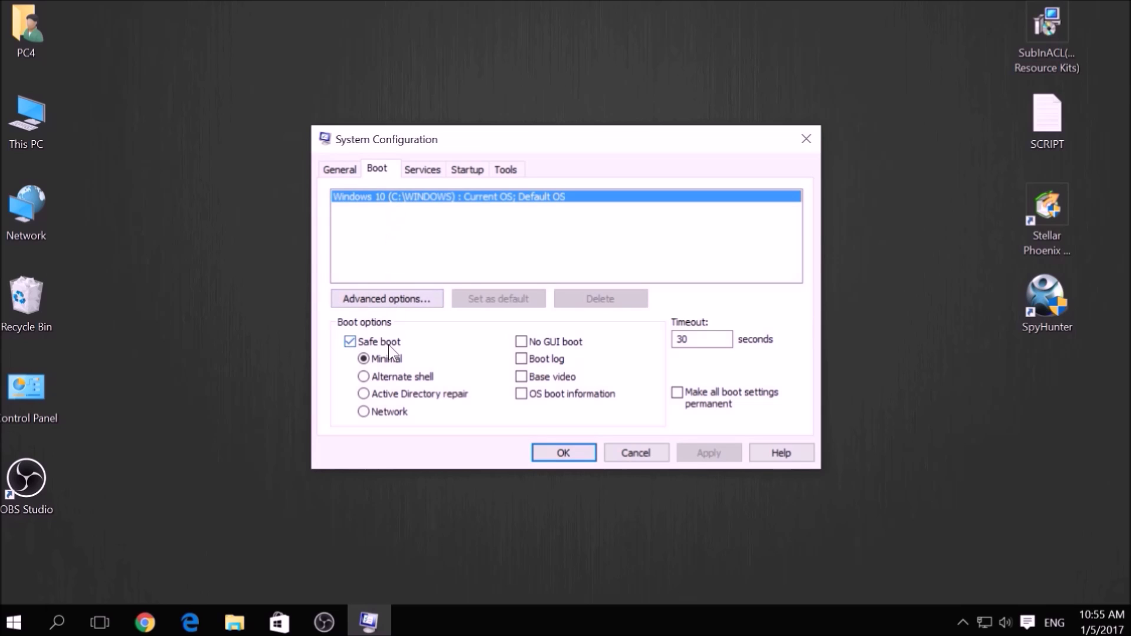
{"action": "left_click", "coordinate": [391, 413]}
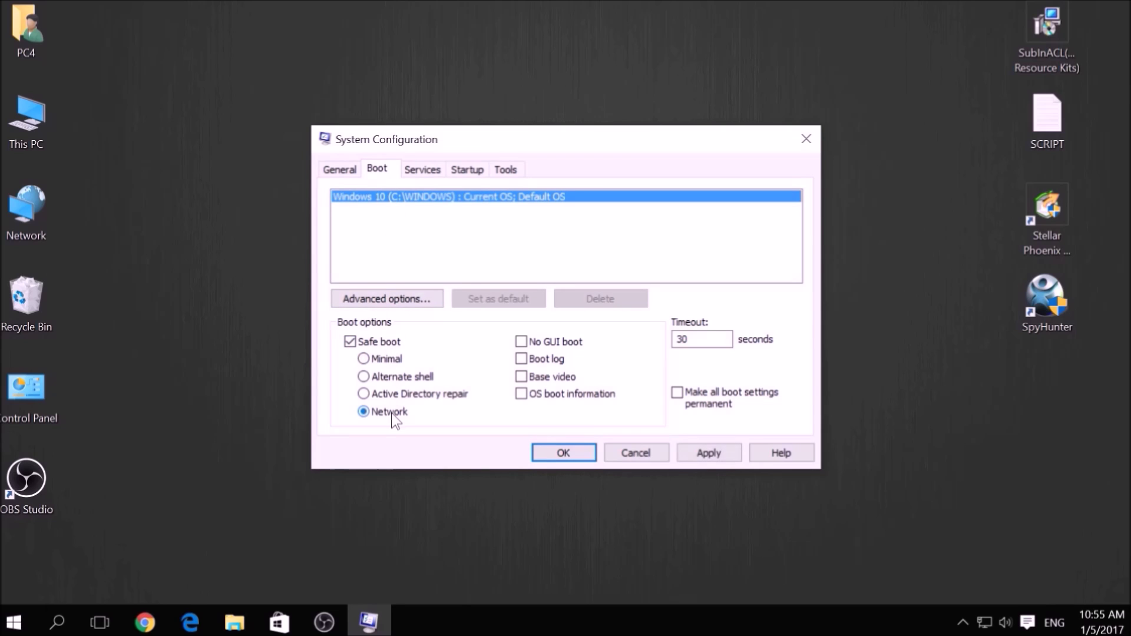
{"action": "left_click", "coordinate": [681, 449]}
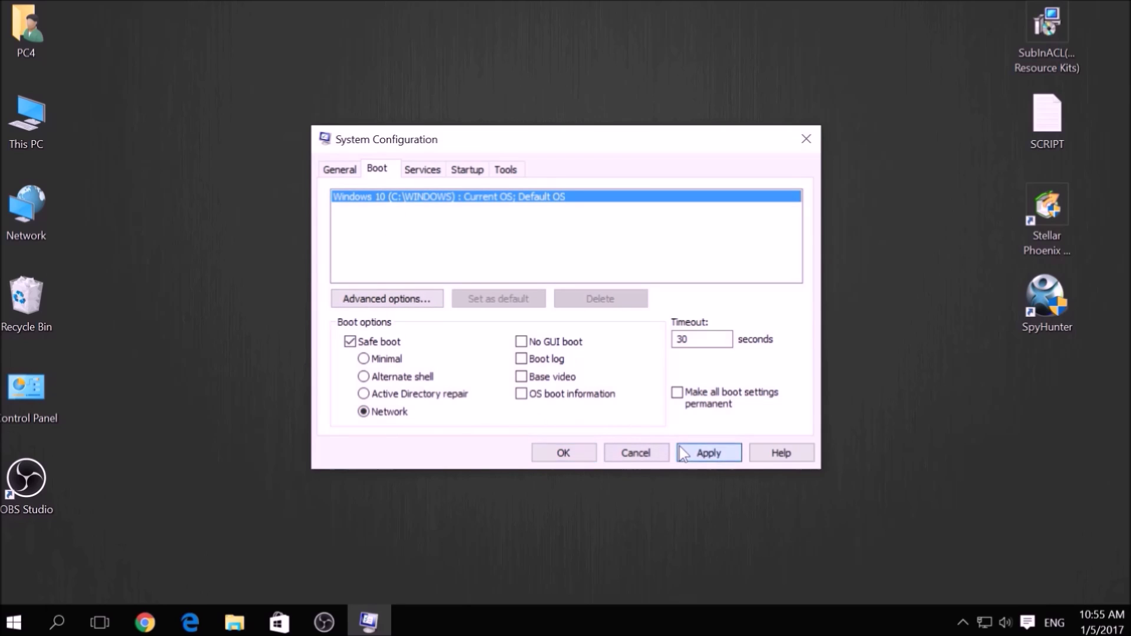
{"action": "left_click", "coordinate": [550, 454]}
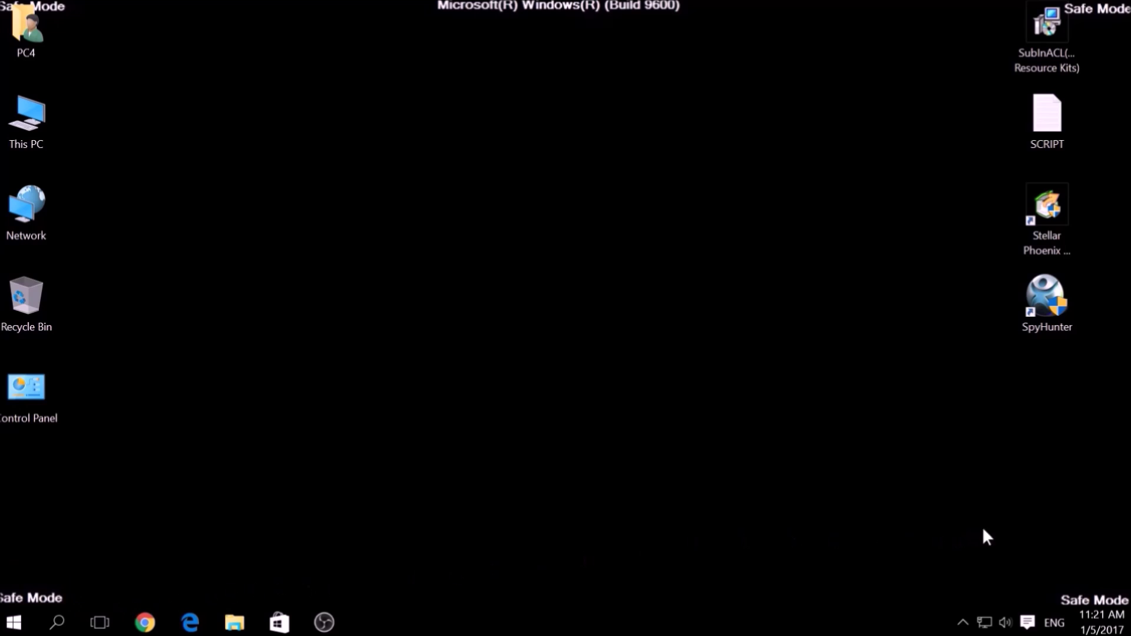
{"action": "mouse_move", "coordinate": [1101, 621]}
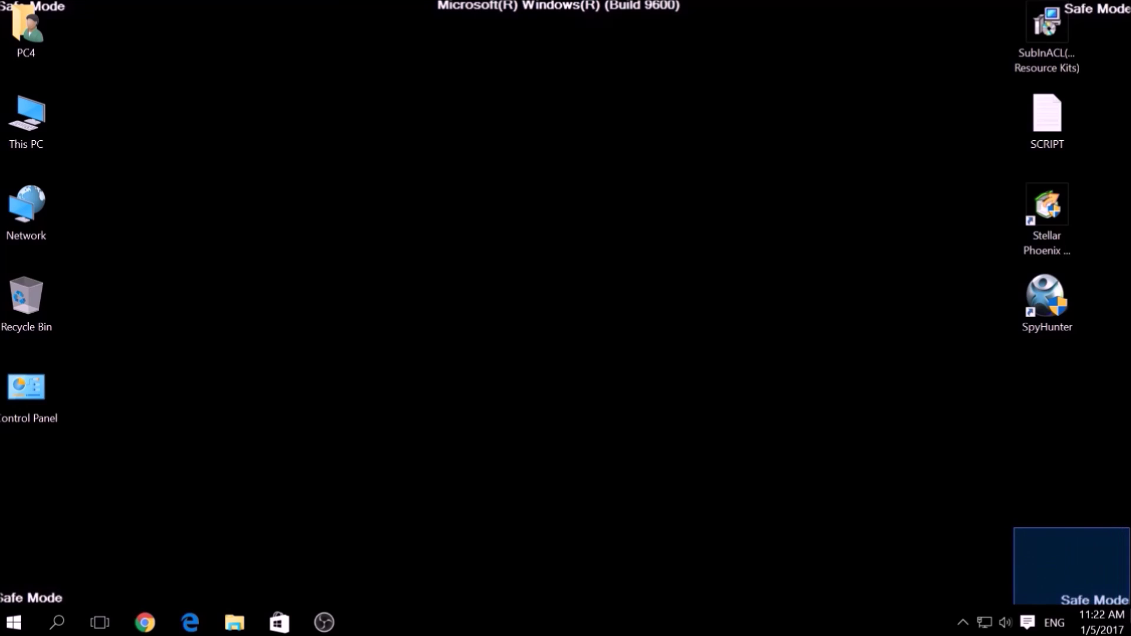
Restart into Safe Mode and select the SubInACL installer on the desktop.
{"action": "left_click_drag", "start_coordinate": [1034, 554], "coordinate": [1130, 624]}
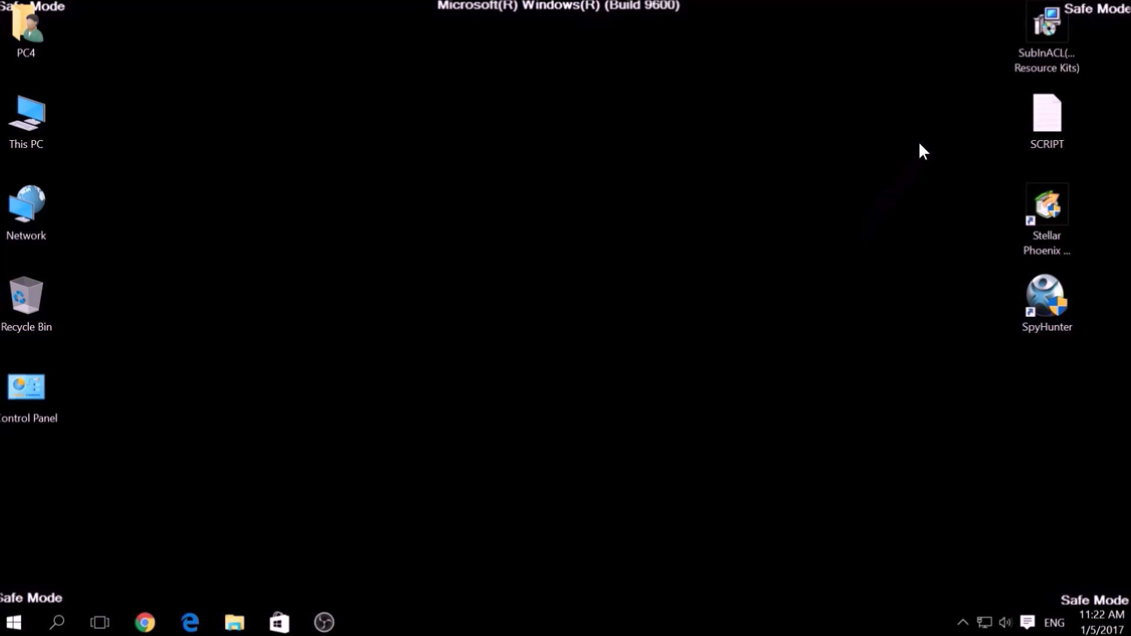
{"action": "left_click", "coordinate": [1032, 65]}
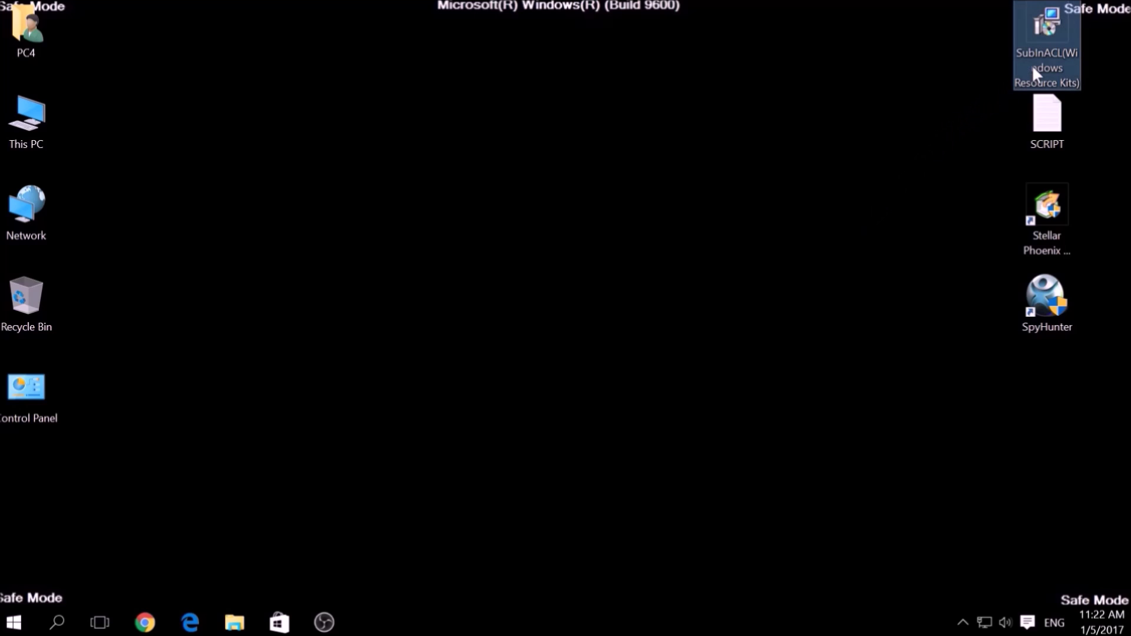
Copy all subinacl commands from the SCRIPT file in Notepad, then minimize Notepad.
{"action": "double_click", "coordinate": [1045, 105]}
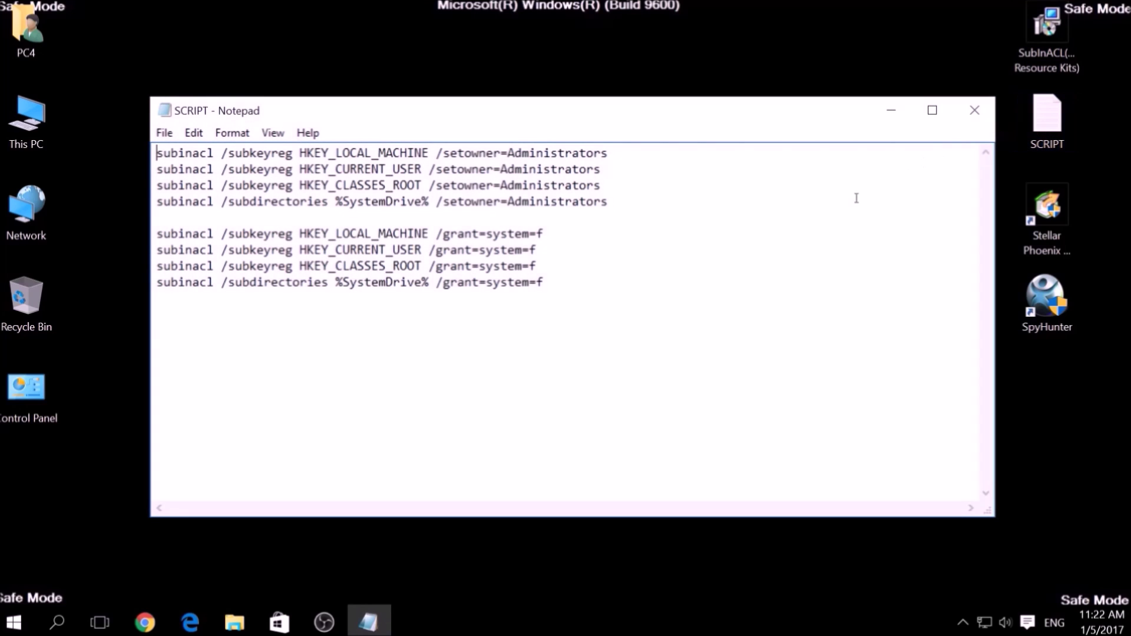
{"action": "key", "text": "ctrl+a"}
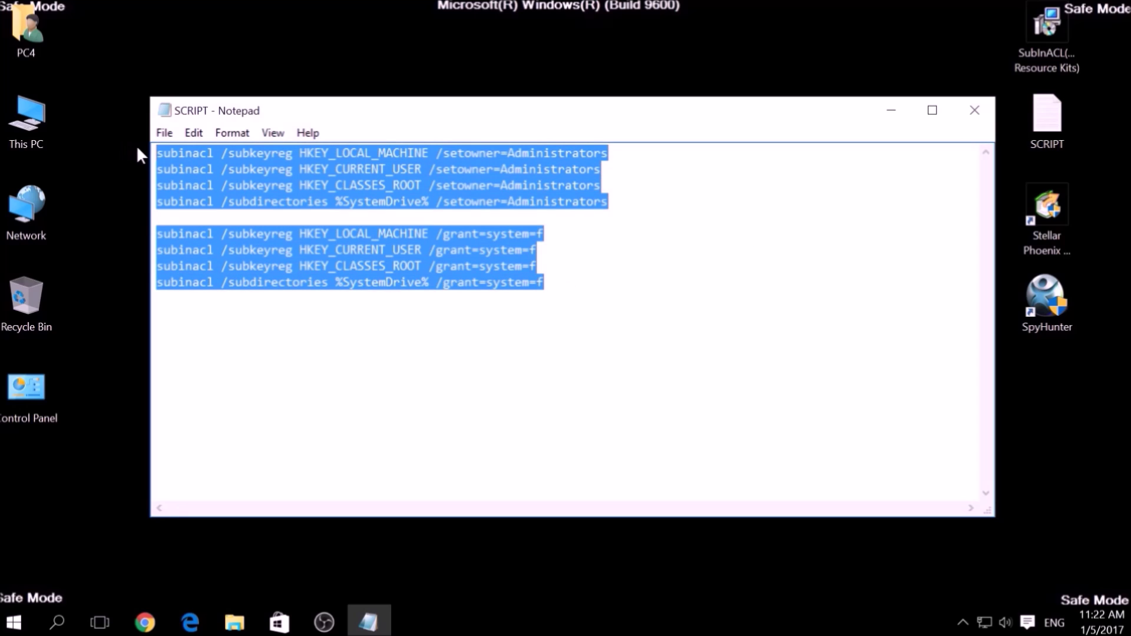
{"action": "right_click", "coordinate": [301, 164]}
{"action": "left_click", "coordinate": [337, 216]}
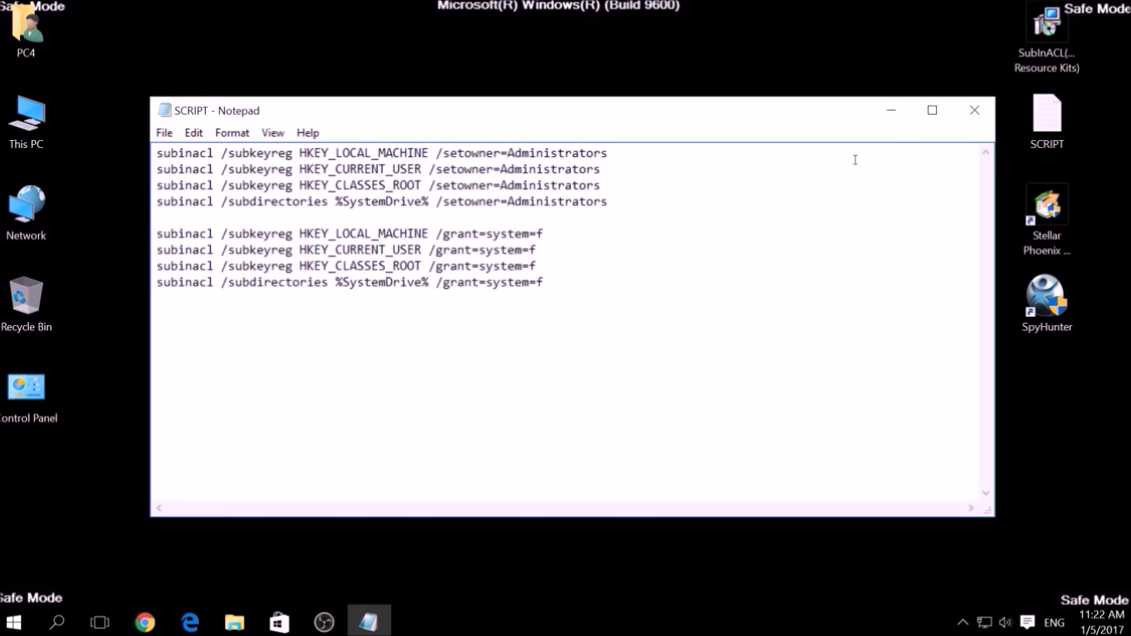
{"action": "left_click", "coordinate": [892, 114]}
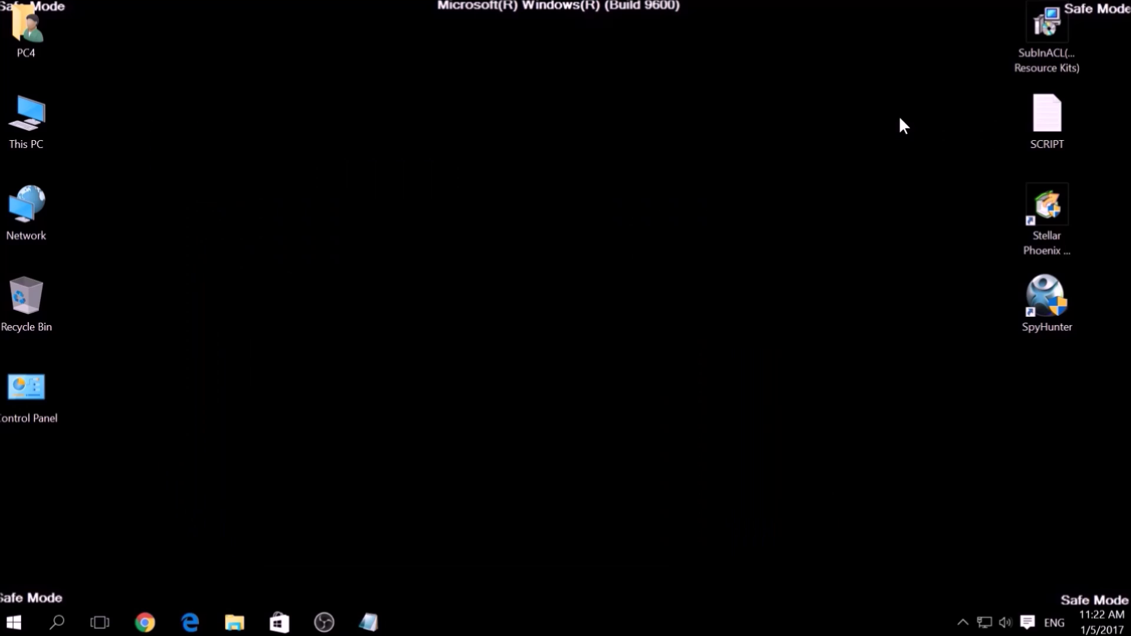
Install SubInAcl.exe through the Resource Kit Tools wizard, accepting the license and default folder.
{"action": "double_click", "coordinate": [1031, 59]}
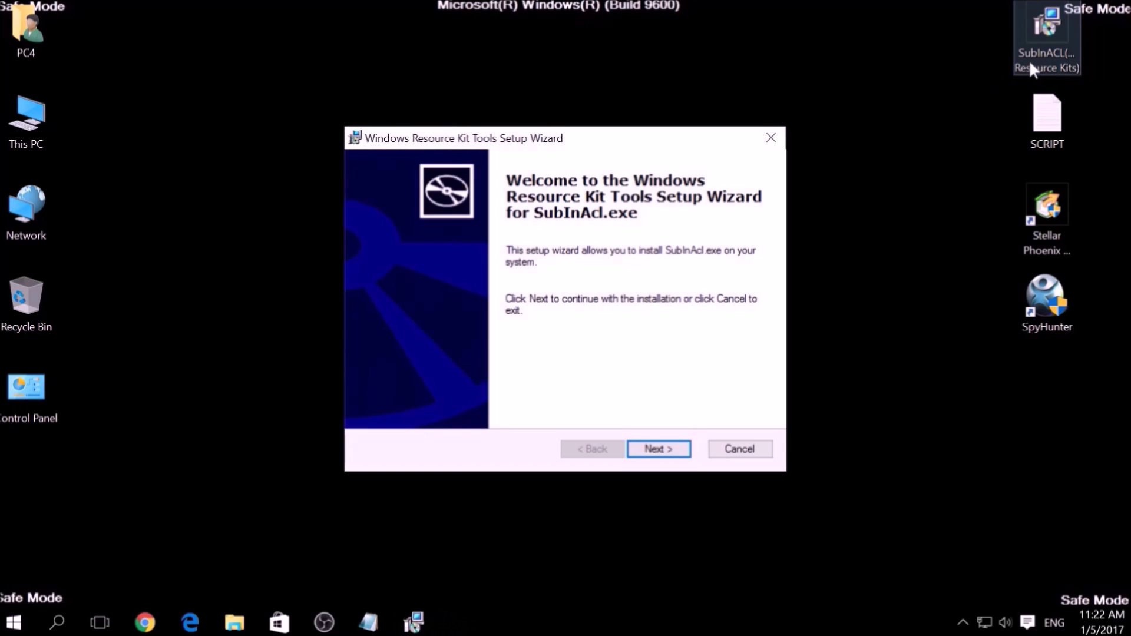
{"action": "left_click", "coordinate": [659, 448]}
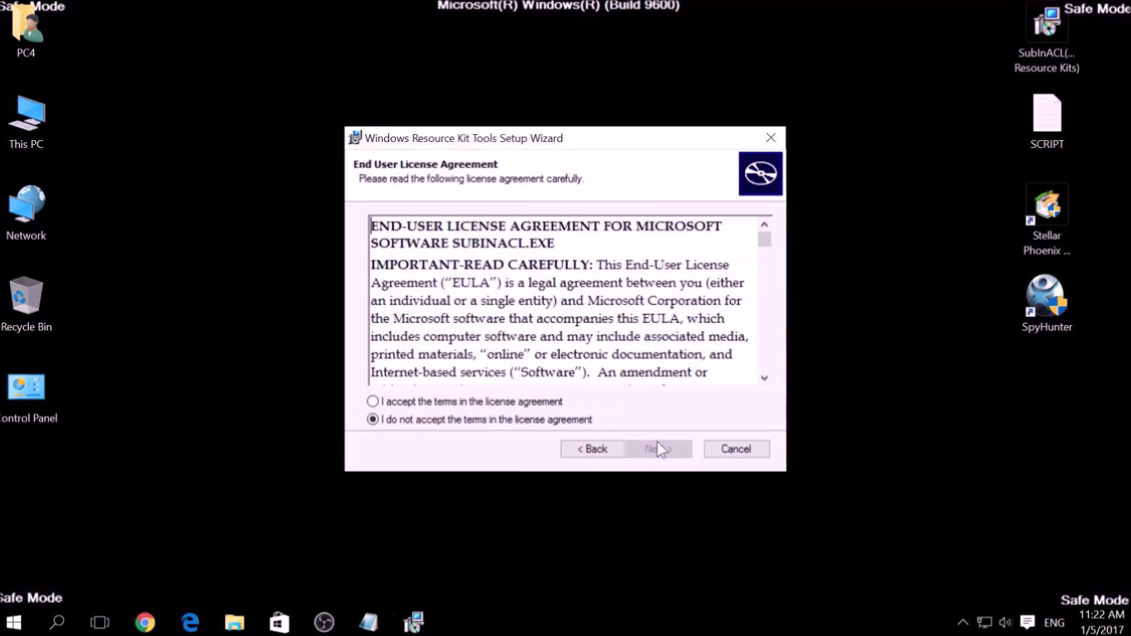
{"action": "left_click", "coordinate": [558, 401]}
{"action": "left_click", "coordinate": [645, 449]}
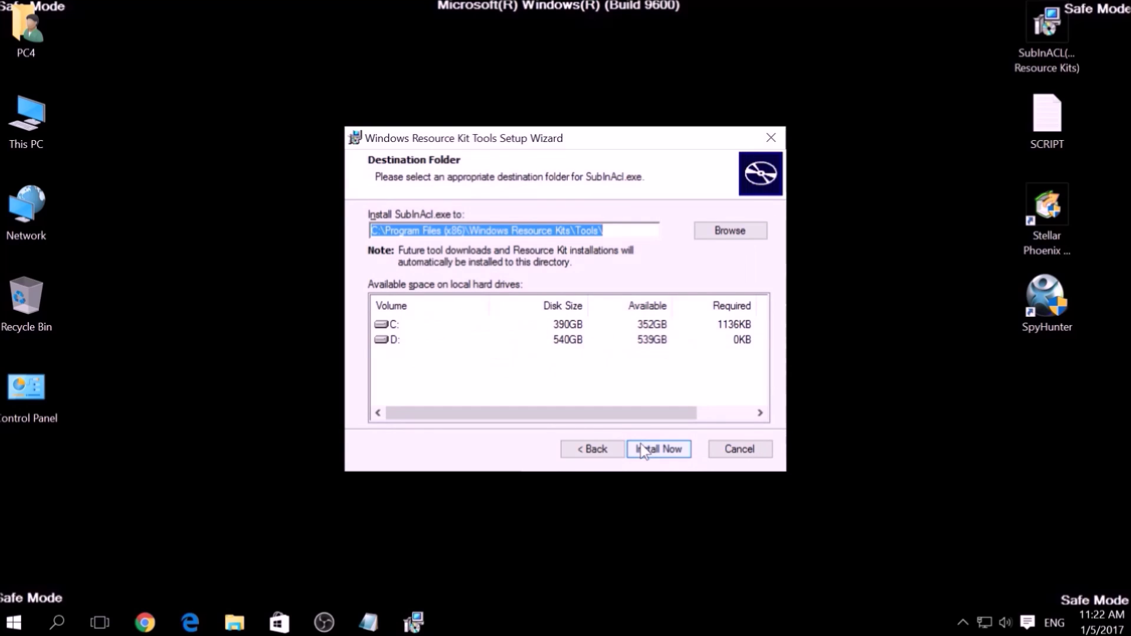
{"action": "left_click", "coordinate": [643, 451]}
{"action": "left_click", "coordinate": [651, 450]}
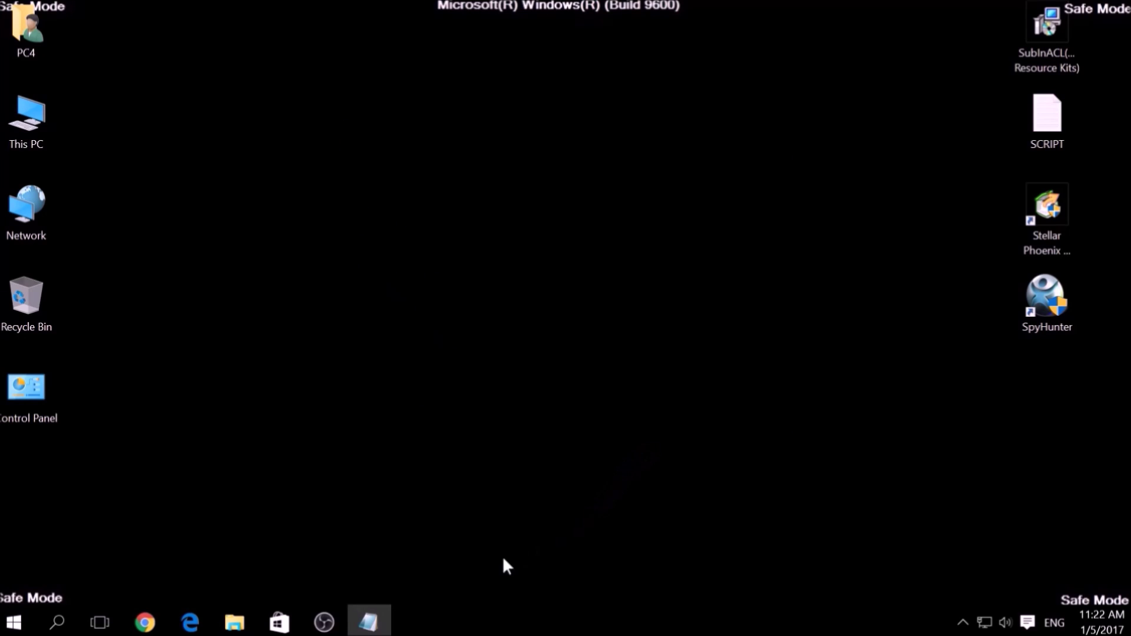
Restore the SCRIPT Notepad window and start Save As to the Desktop.
{"action": "left_click", "coordinate": [380, 609]}
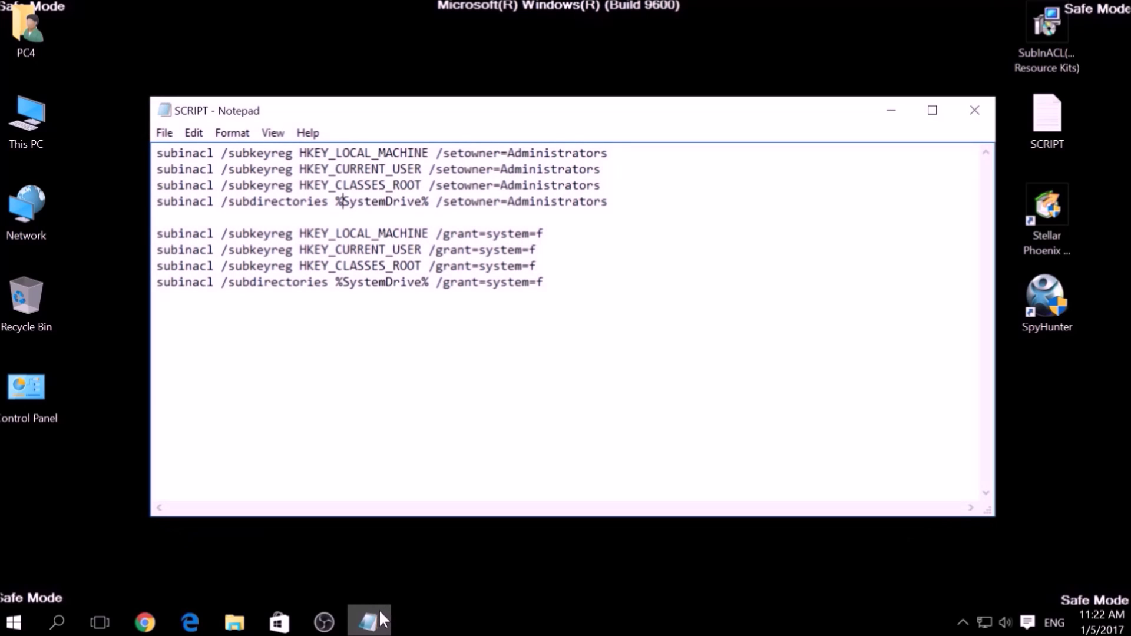
{"action": "left_click_drag", "start_coordinate": [548, 291], "coordinate": [155, 146]}
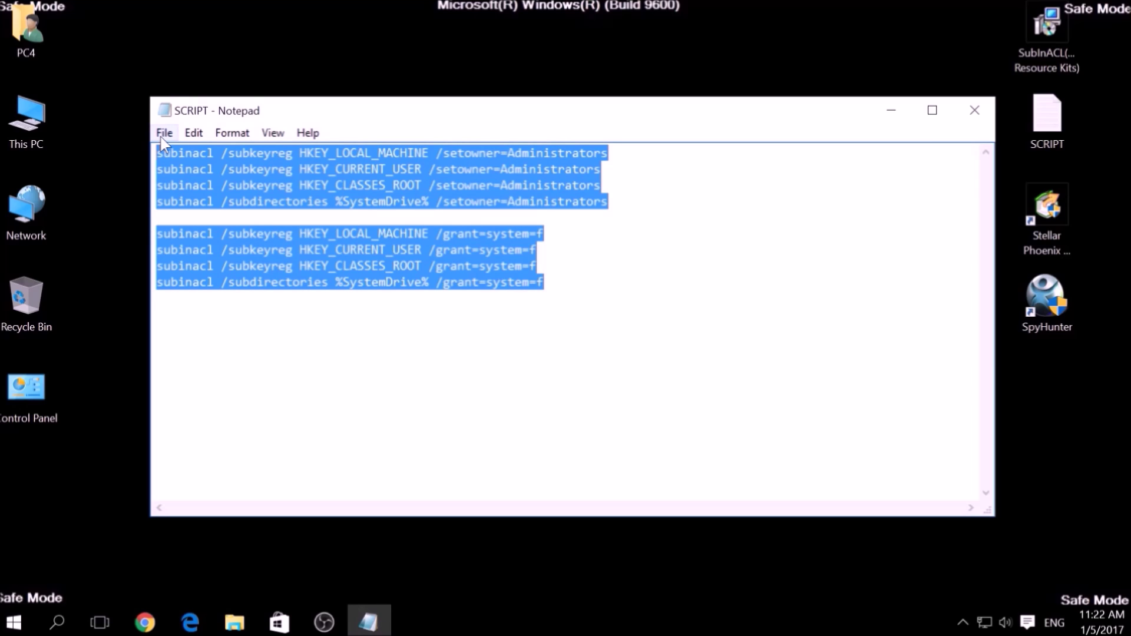
{"action": "left_click", "coordinate": [163, 133]}
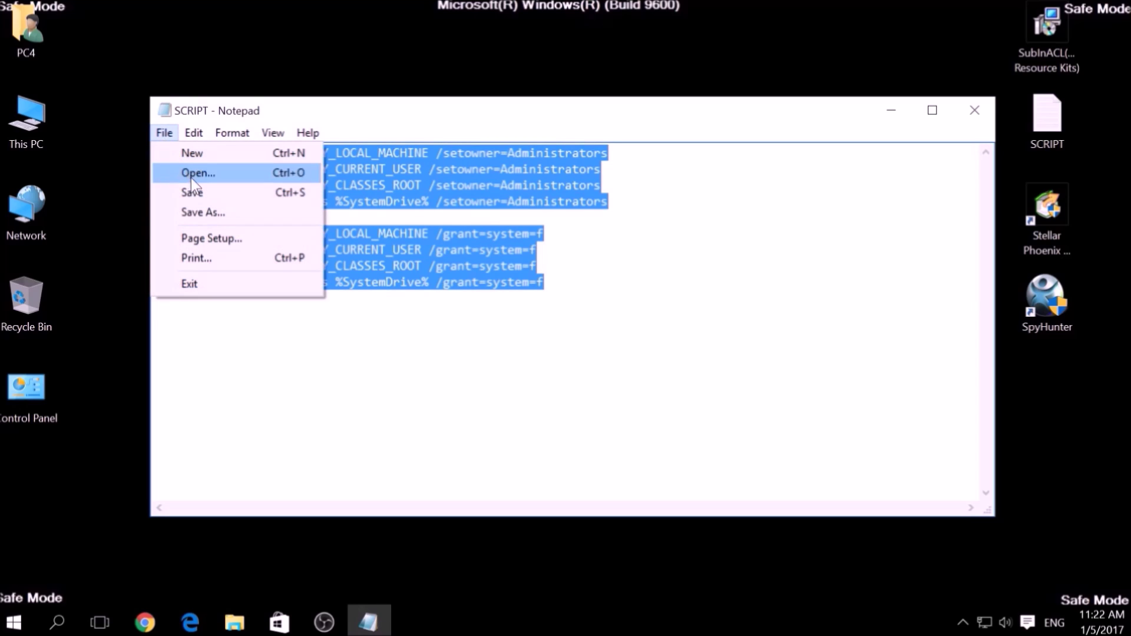
{"action": "left_click", "coordinate": [206, 213]}
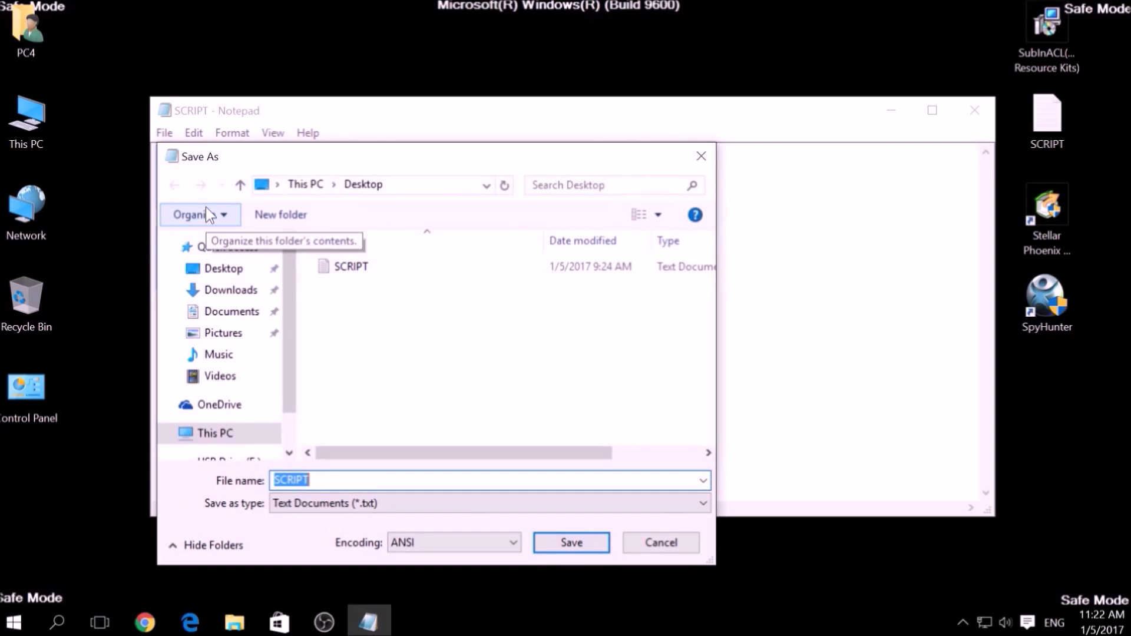
{"action": "left_click", "coordinate": [220, 272]}
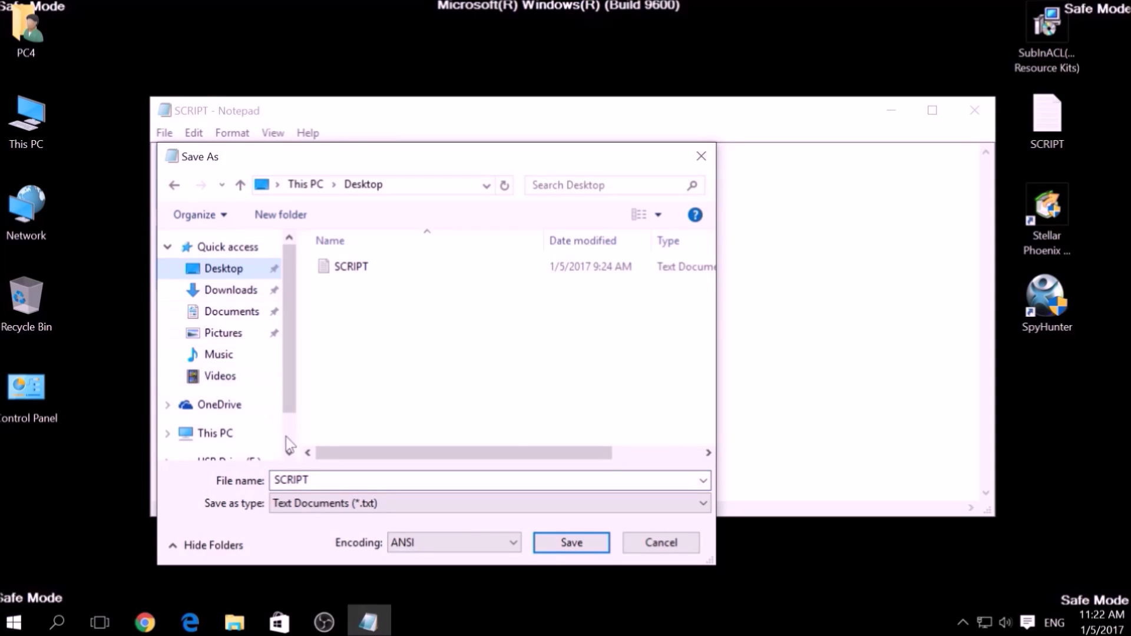
Name the file FIX.BAT and set the save type to All Files.
{"action": "double_click", "coordinate": [307, 480]}
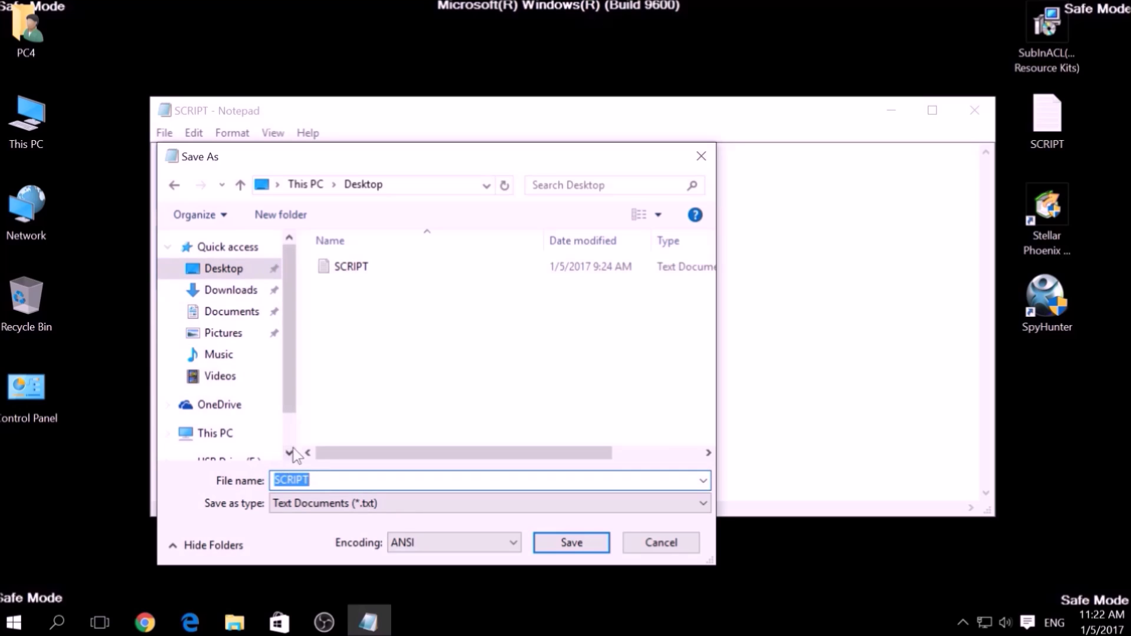
{"action": "type", "text": "FIX."}
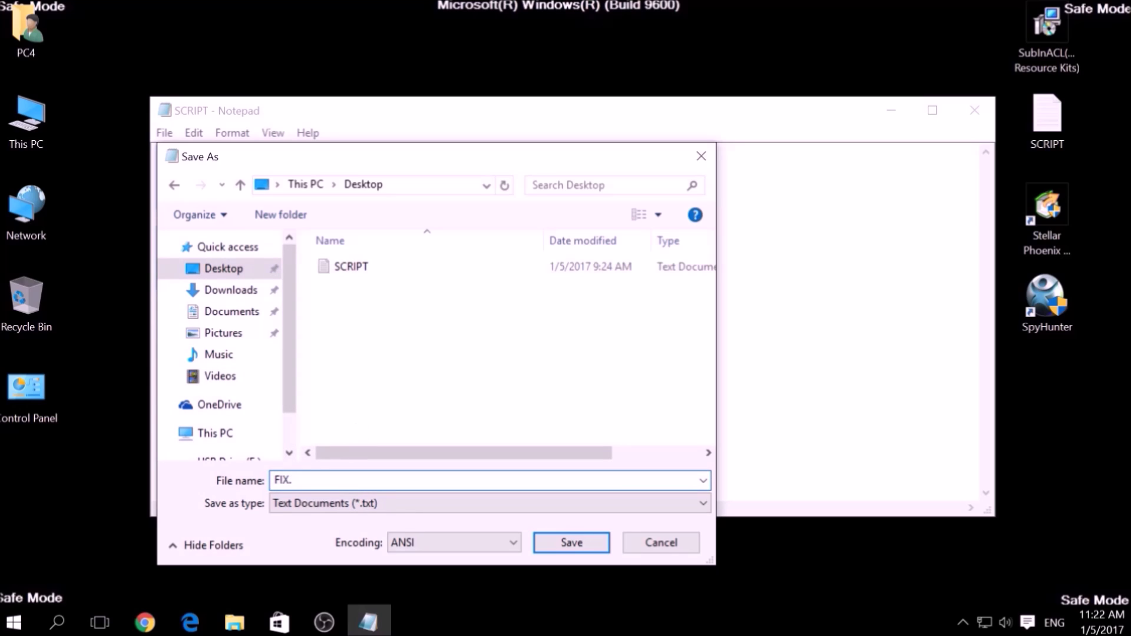
{"action": "type", "text": "BAT"}
{"action": "left_click_drag", "start_coordinate": [312, 480], "coordinate": [292, 480]}
{"action": "left_click", "coordinate": [301, 507]}
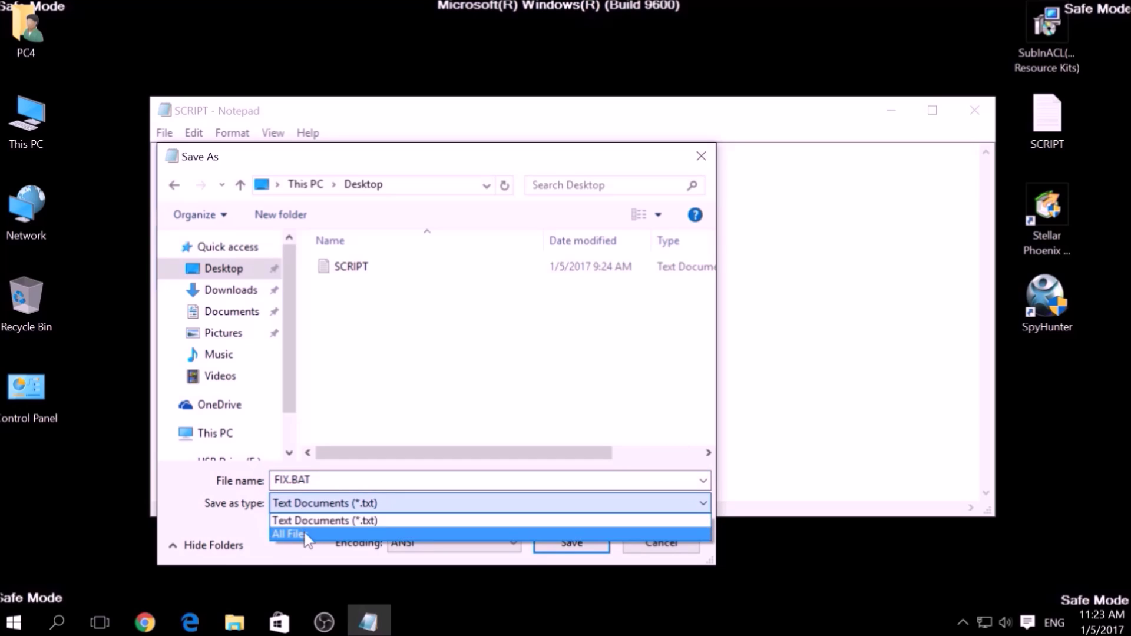
{"action": "left_click", "coordinate": [306, 535]}
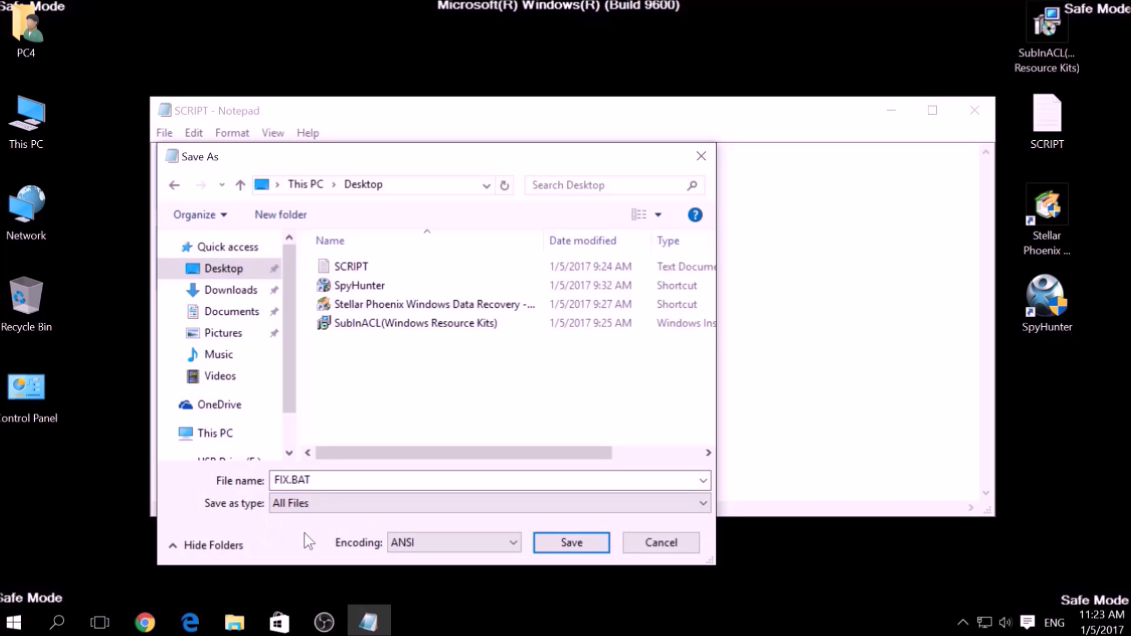
Save FIX.BAT to the Desktop, close Notepad, and copy the FIX file.
{"action": "left_click", "coordinate": [558, 537]}
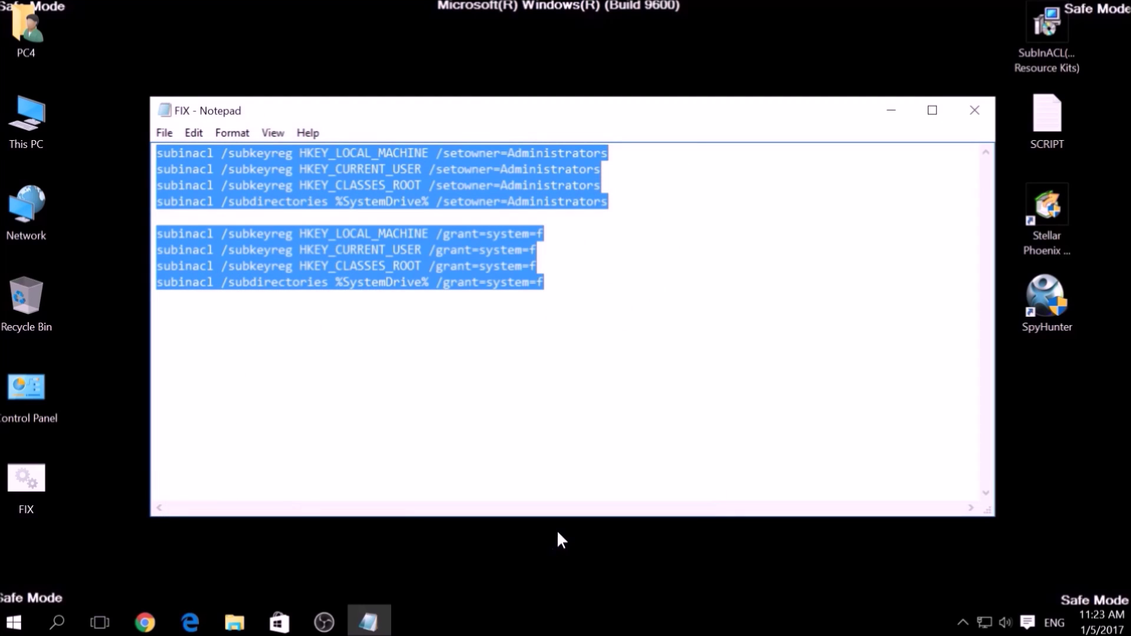
{"action": "left_click", "coordinate": [973, 111]}
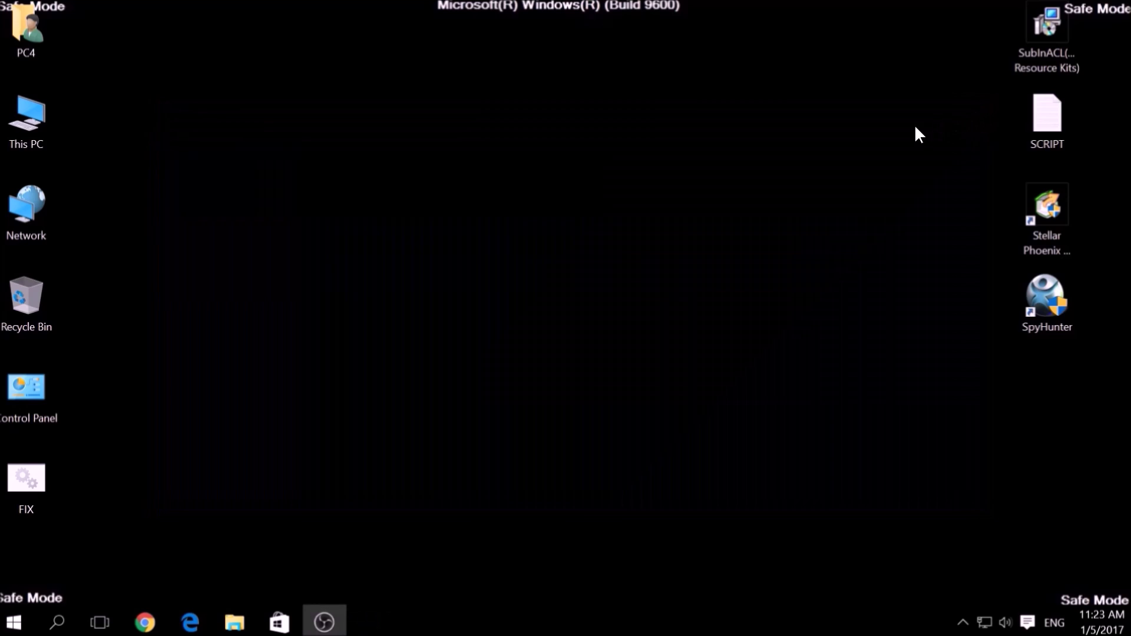
{"action": "right_click", "coordinate": [33, 468]}
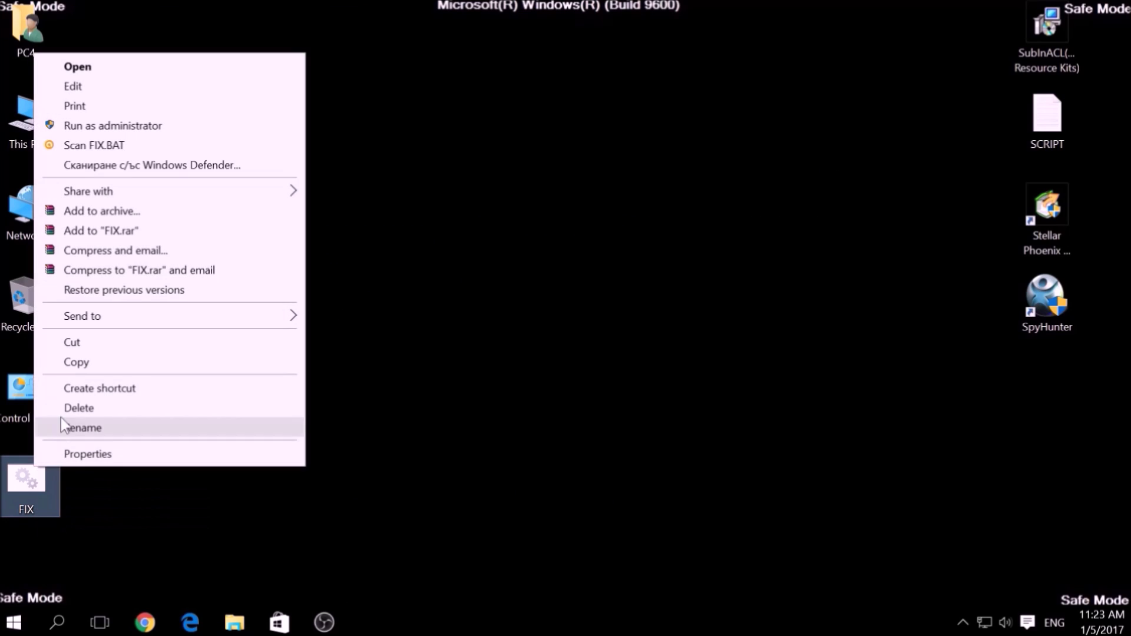
{"action": "left_click", "coordinate": [83, 361]}
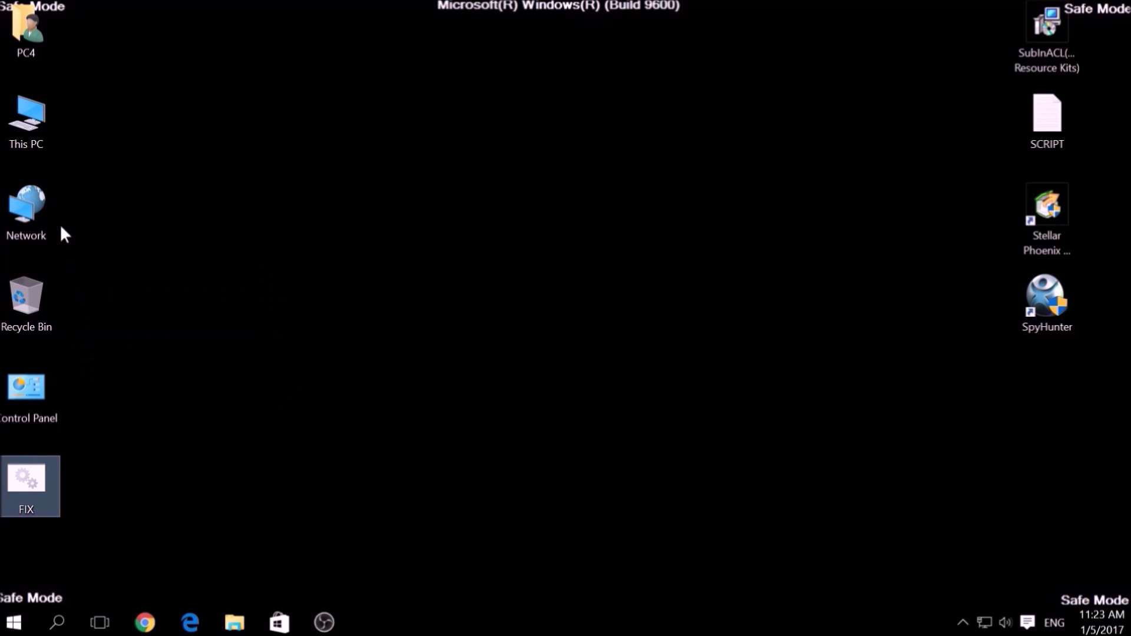
Browse to C:\Program Files (x86)\Windows Resource Kits\Tools in File Explorer.
{"action": "double_click", "coordinate": [44, 125]}
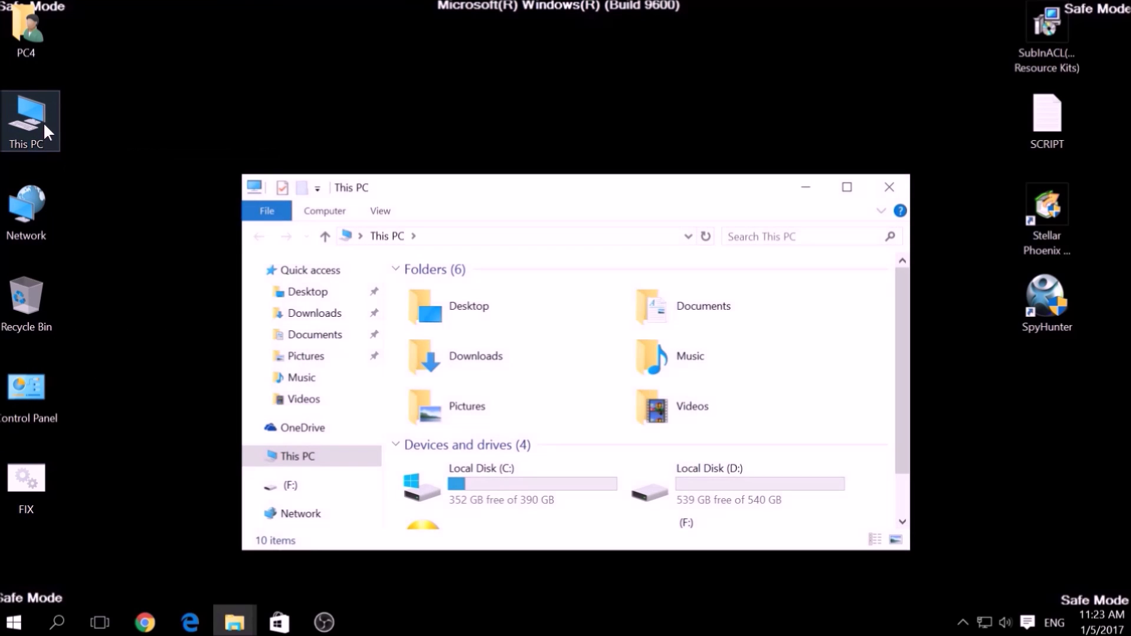
{"action": "double_click", "coordinate": [423, 483]}
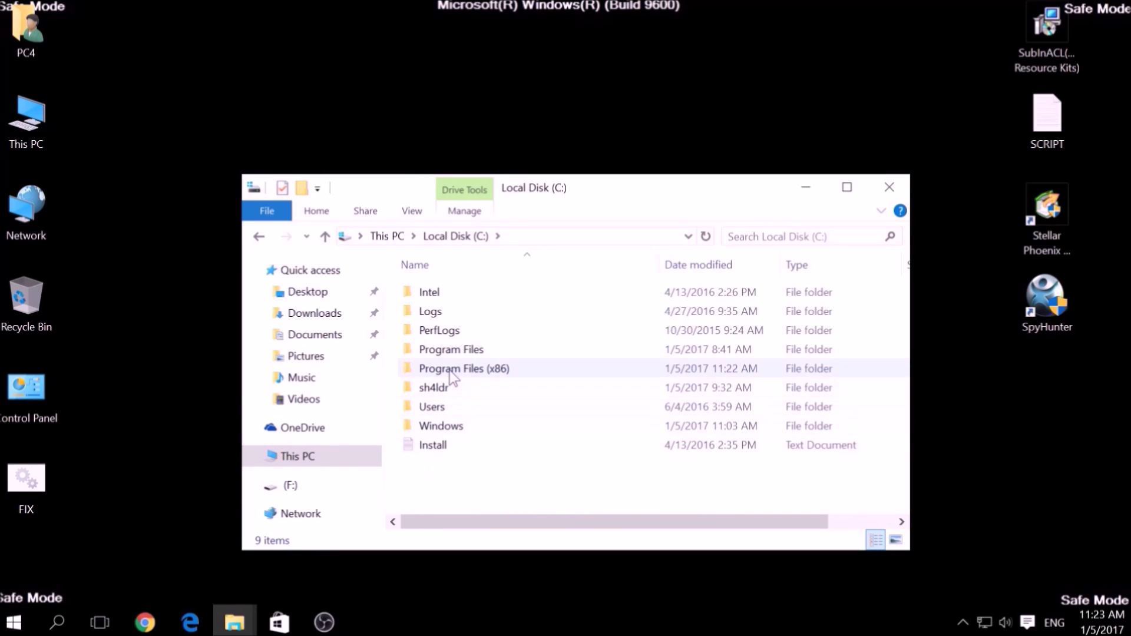
{"action": "double_click", "coordinate": [450, 369]}
{"action": "left_click", "coordinate": [449, 370]}
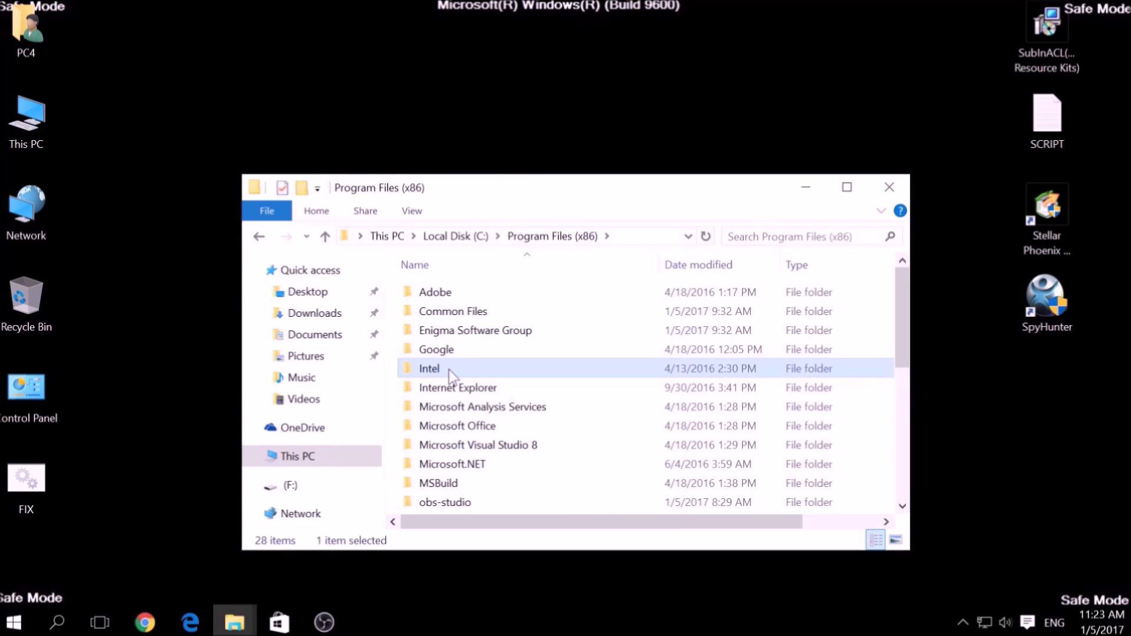
{"action": "key", "text": "w"}
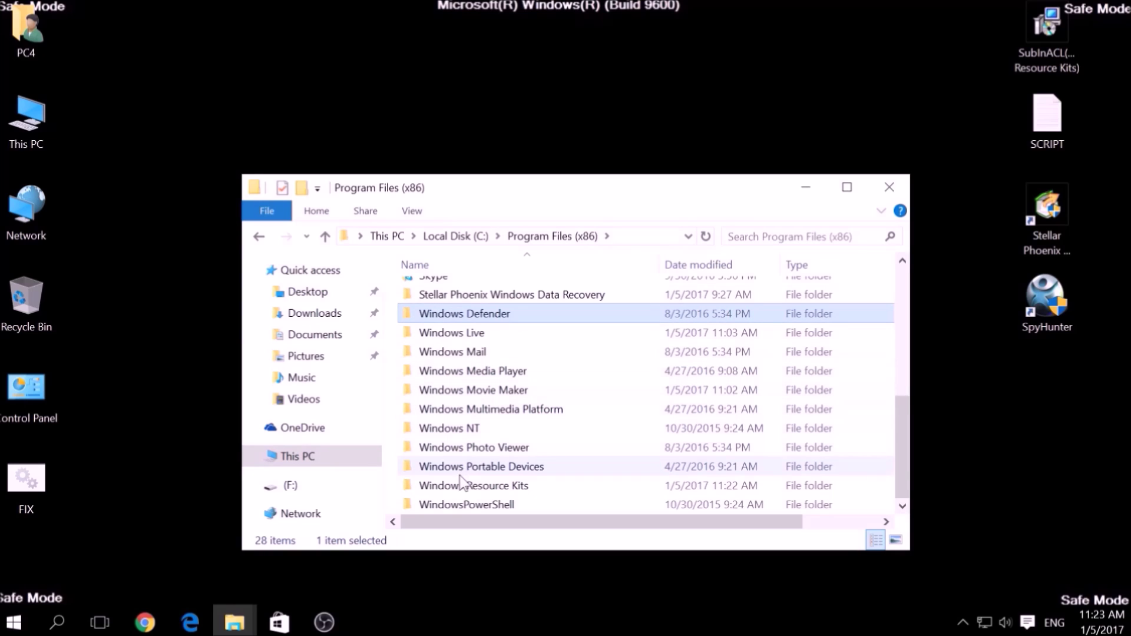
{"action": "double_click", "coordinate": [464, 486]}
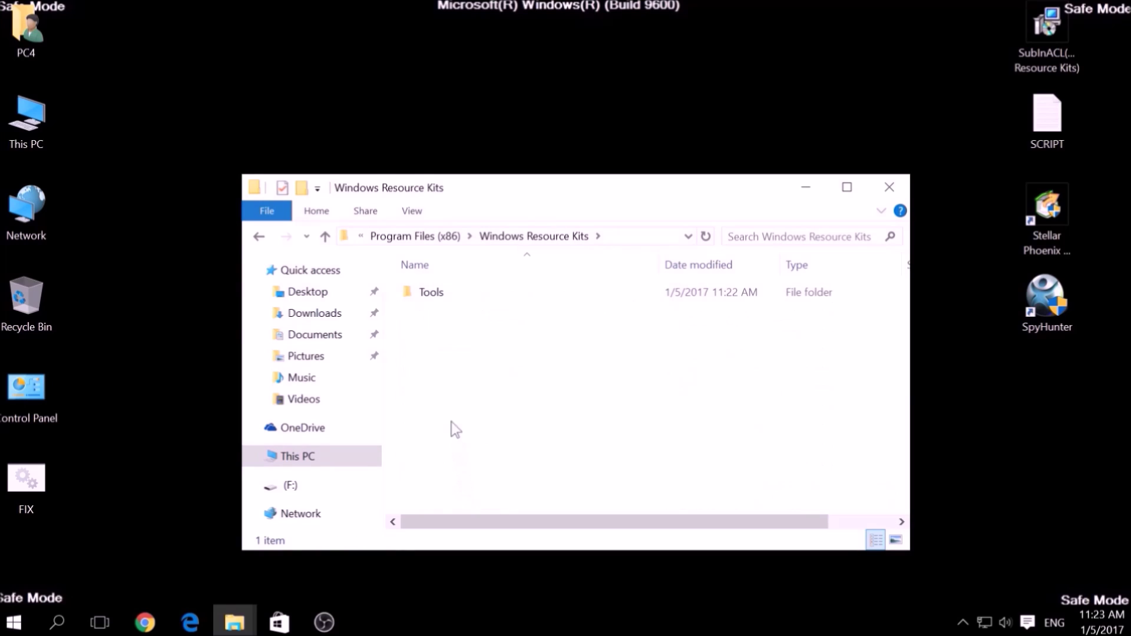
{"action": "double_click", "coordinate": [419, 306]}
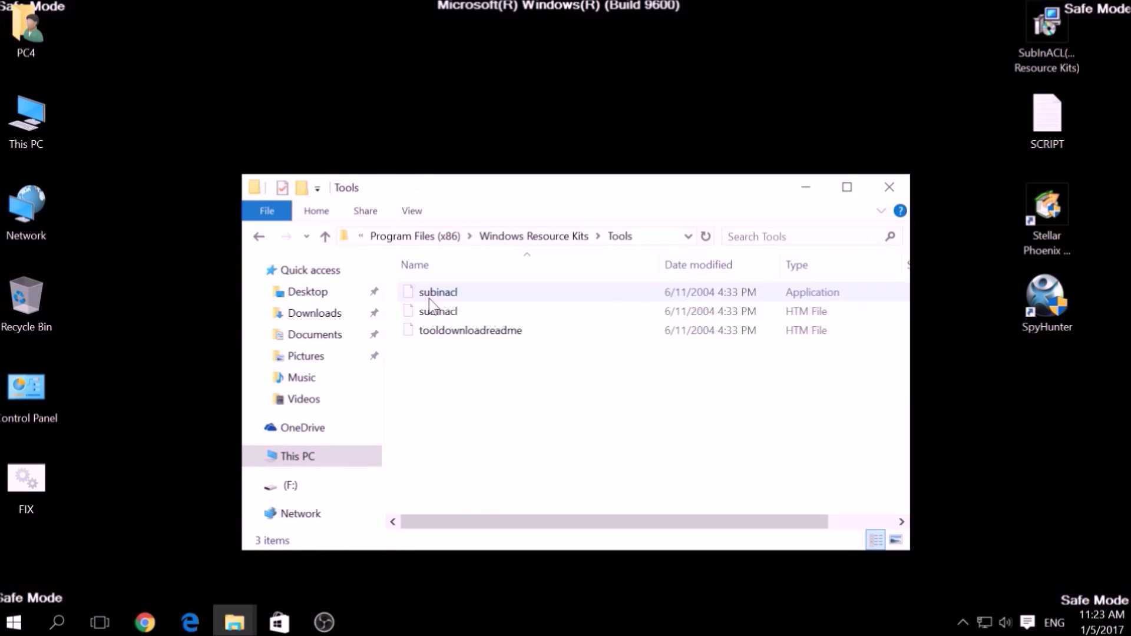
Paste FIX.BAT into Tools with administrator permission and close the window.
{"action": "right_click", "coordinate": [428, 367]}
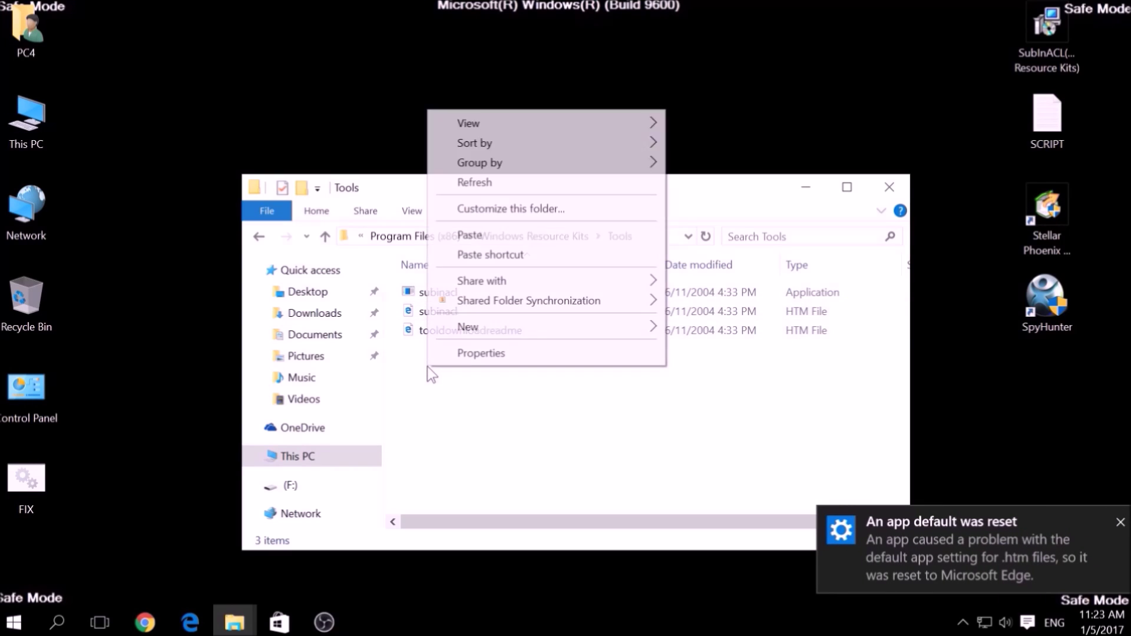
{"action": "left_click", "coordinate": [462, 238]}
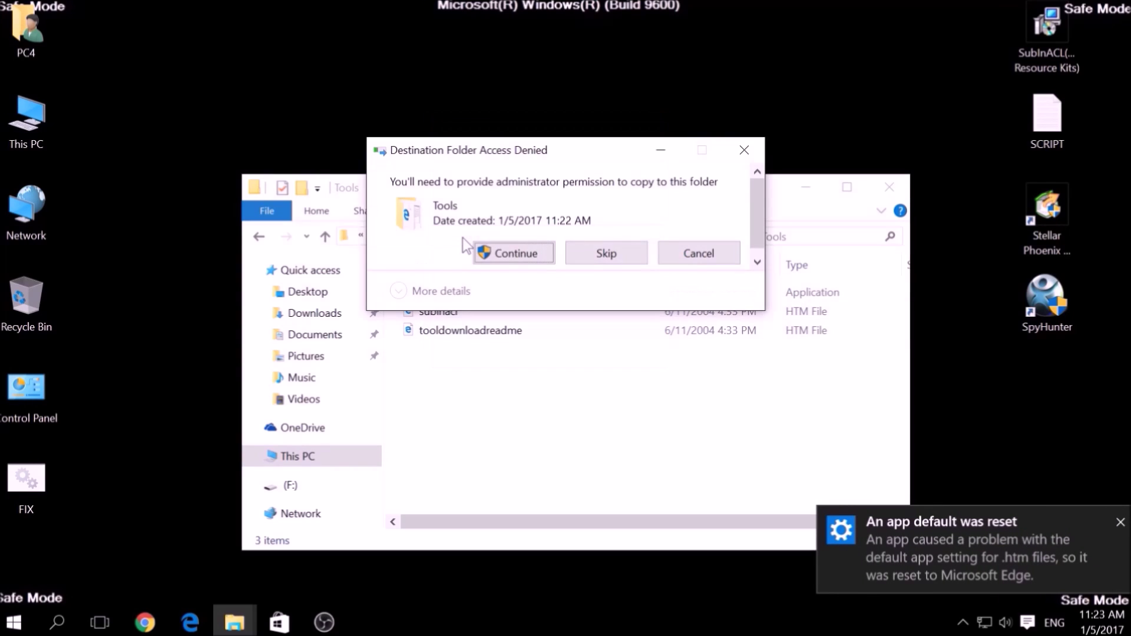
{"action": "left_click", "coordinate": [496, 252]}
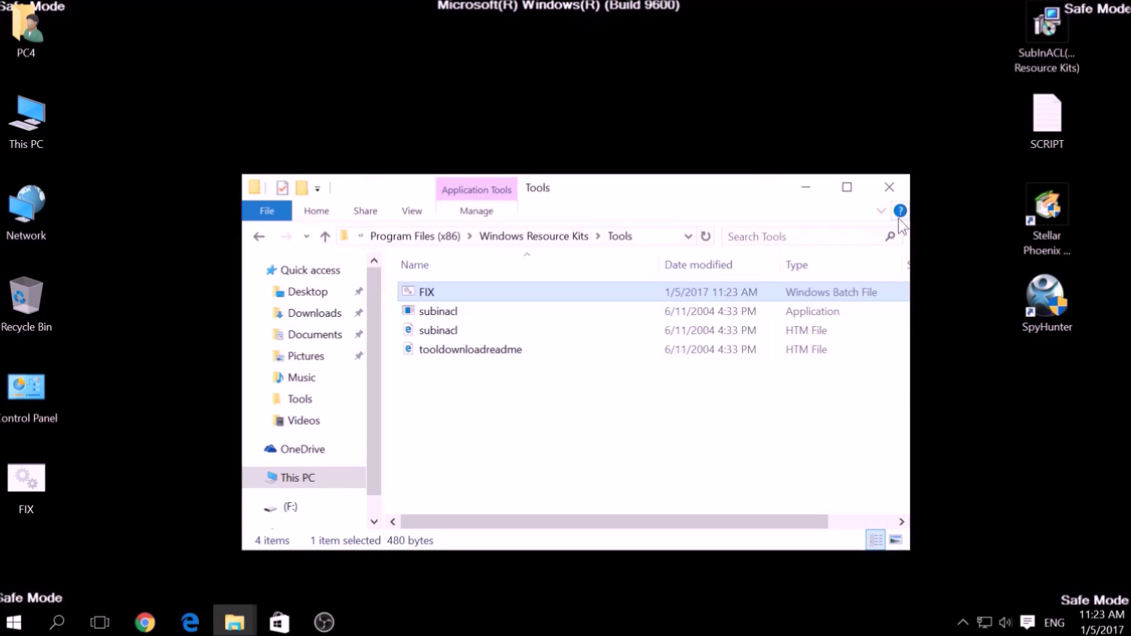
{"action": "left_click", "coordinate": [890, 188]}
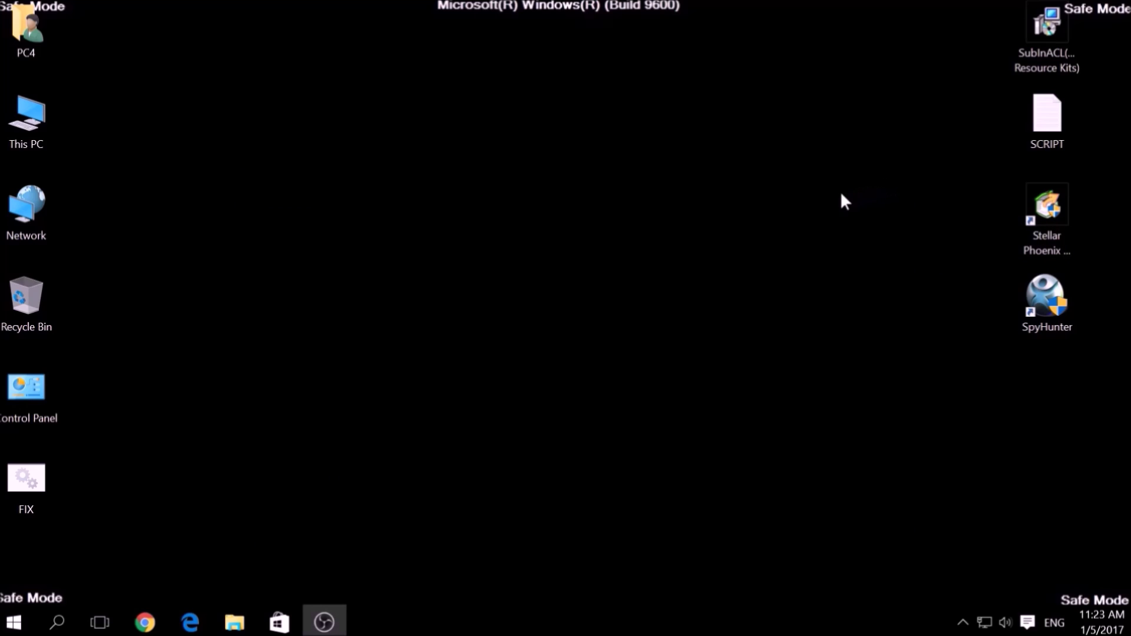
Search for cmd and run Command Prompt as administrator.
{"action": "left_click", "coordinate": [54, 626]}
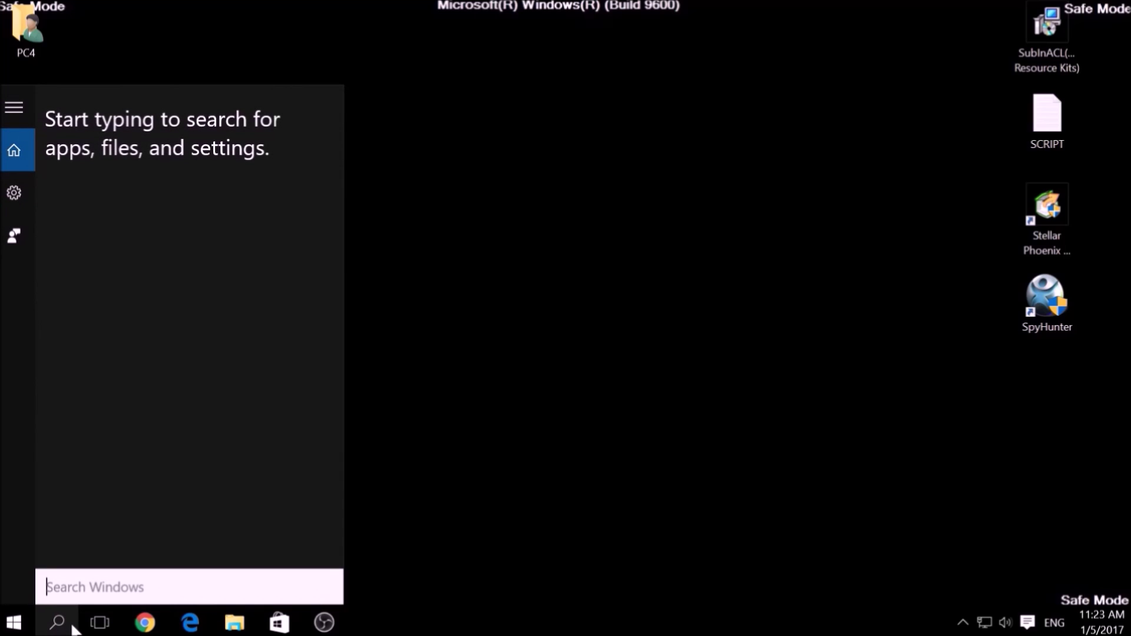
{"action": "type", "text": "cmd"}
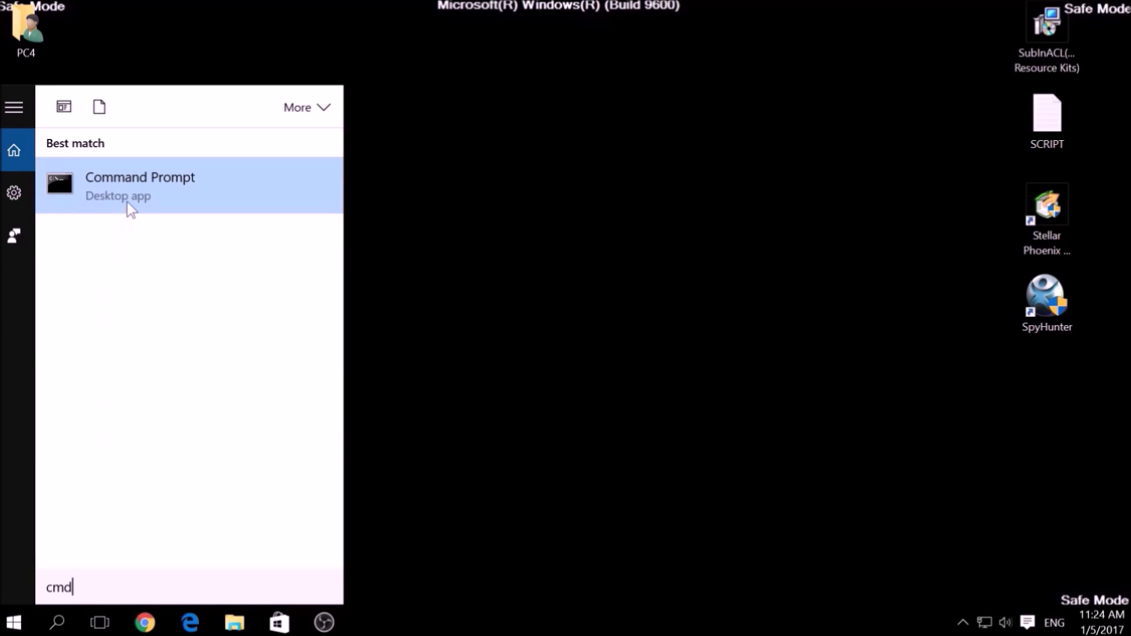
{"action": "right_click", "coordinate": [127, 200]}
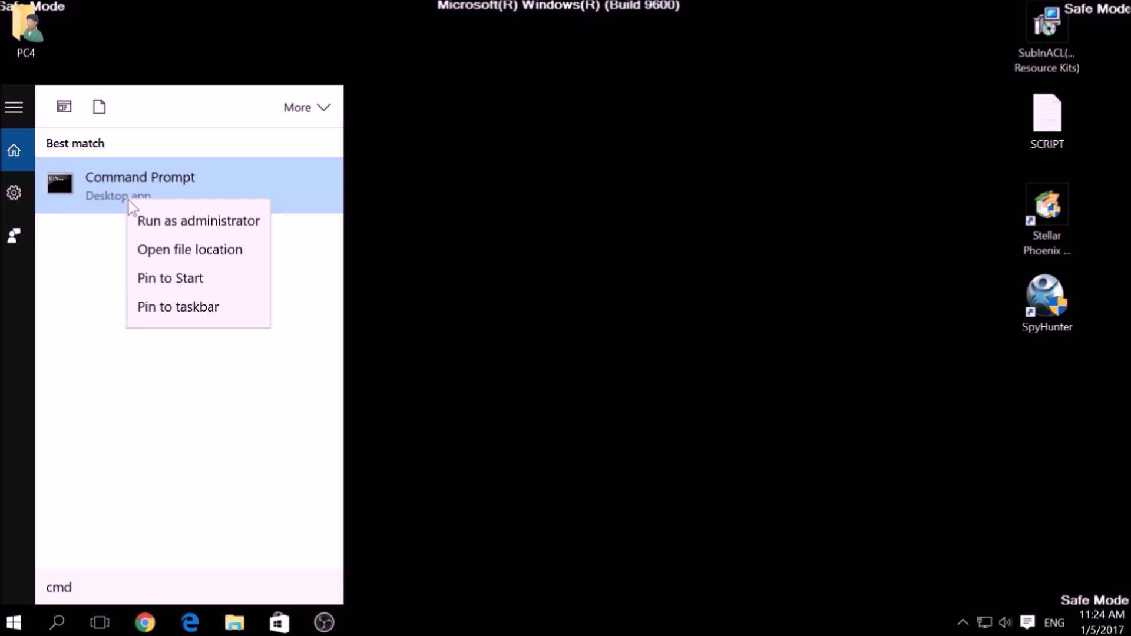
{"action": "left_click", "coordinate": [160, 224]}
{"action": "left_click", "coordinate": [242, 194]}
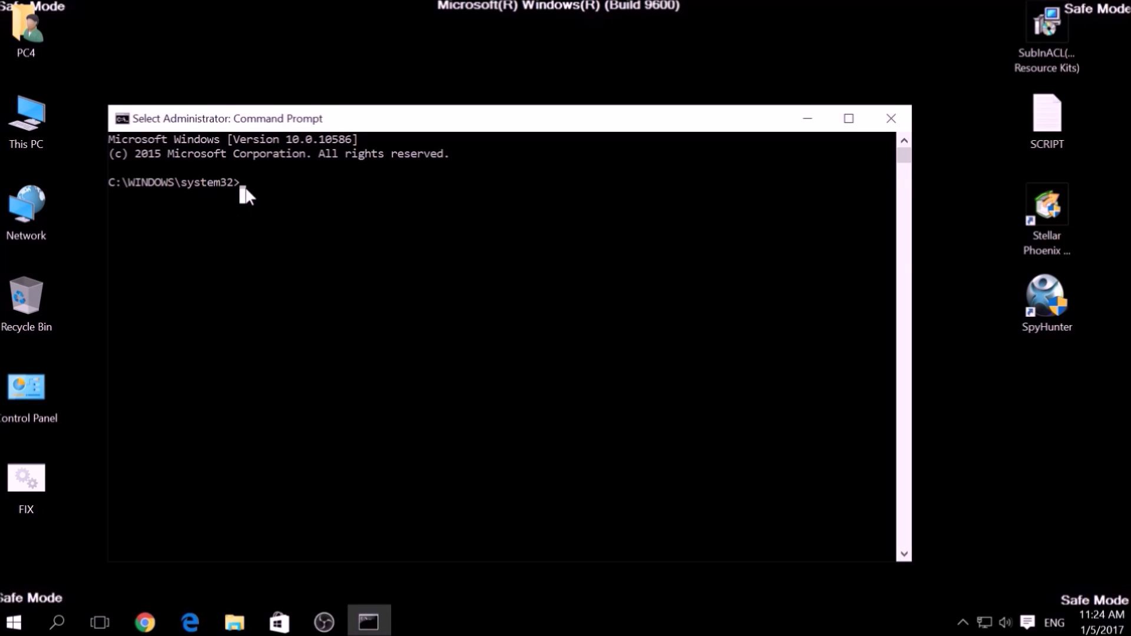
Change directory to C:\Program Files (x86)\Windows Resource Kits\Tools.
{"action": "type", "text": "CD C:\\"}
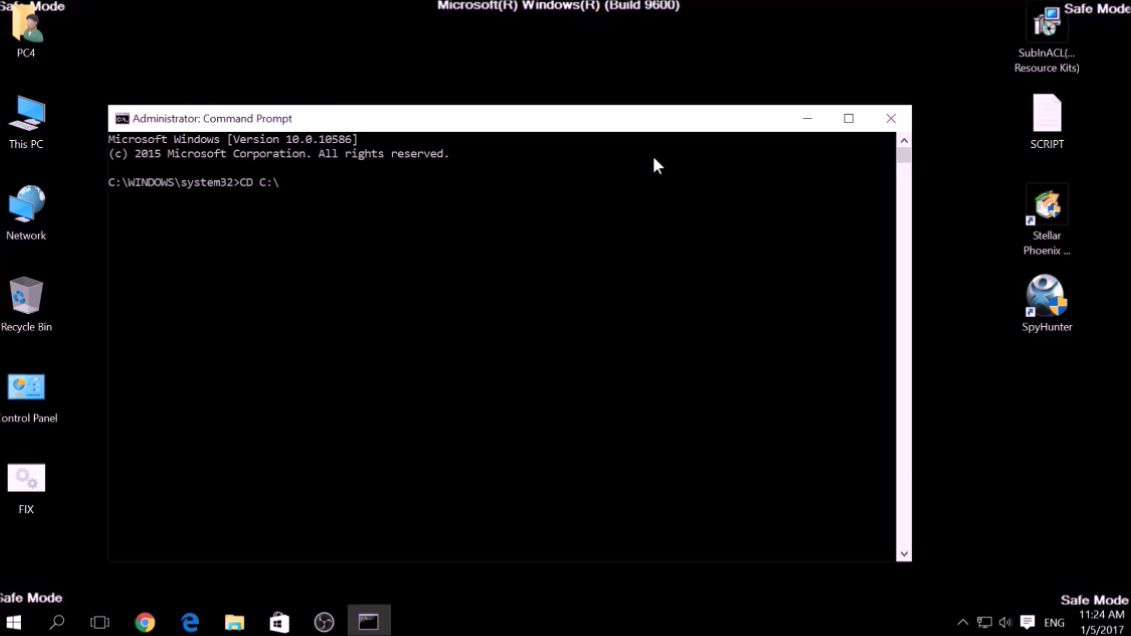
{"action": "type", "text": "Program "}
{"action": "type", "text": "Files (X"}
{"action": "key", "text": "BackSpace"}
{"action": "type", "text": "x86)"}
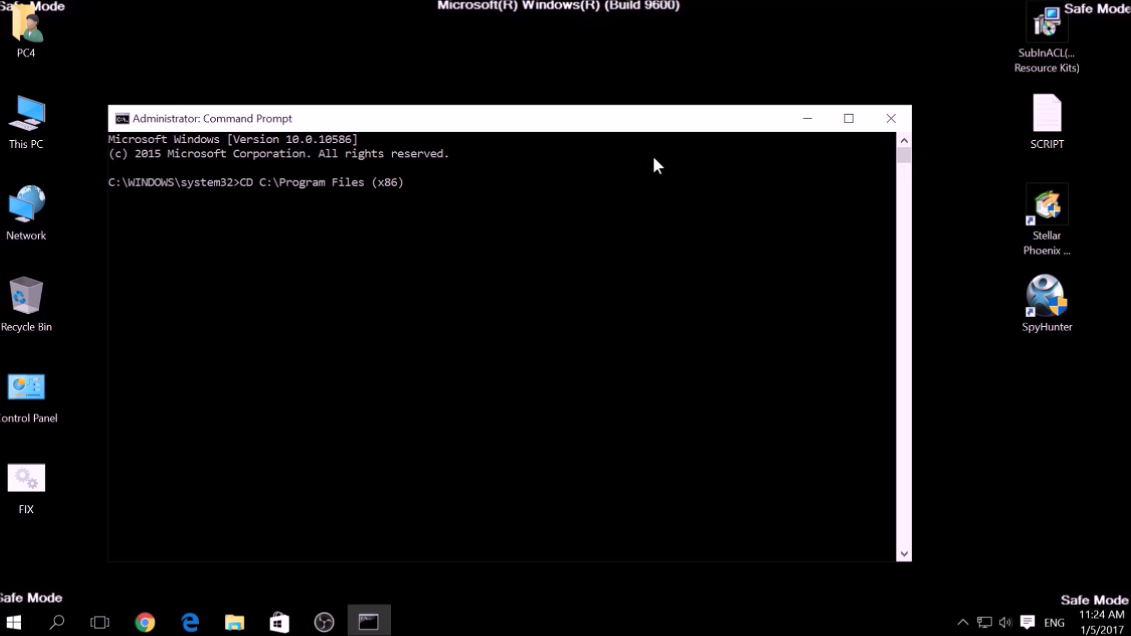
{"action": "type", "text": "\\Windows Resource Kits"}
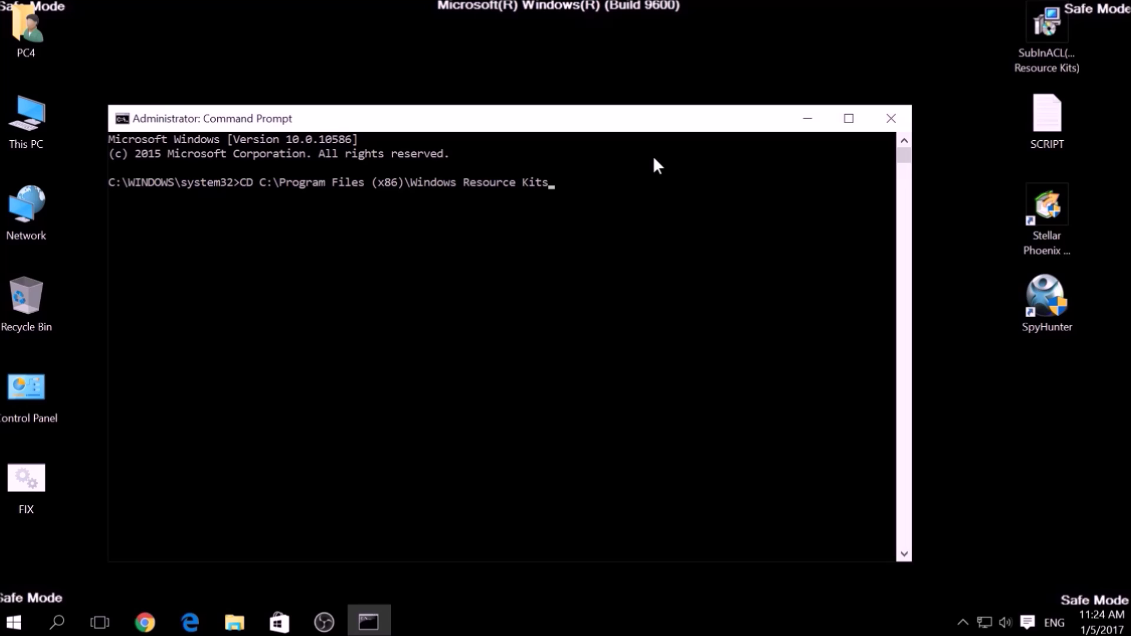
{"action": "type", "text": "\\T"}
{"action": "type", "text": "l"}
{"action": "key", "text": "BackSpace"}
{"action": "key", "text": "BackSpace"}
{"action": "type", "text": "ols"}
{"action": "key", "text": "Return"}
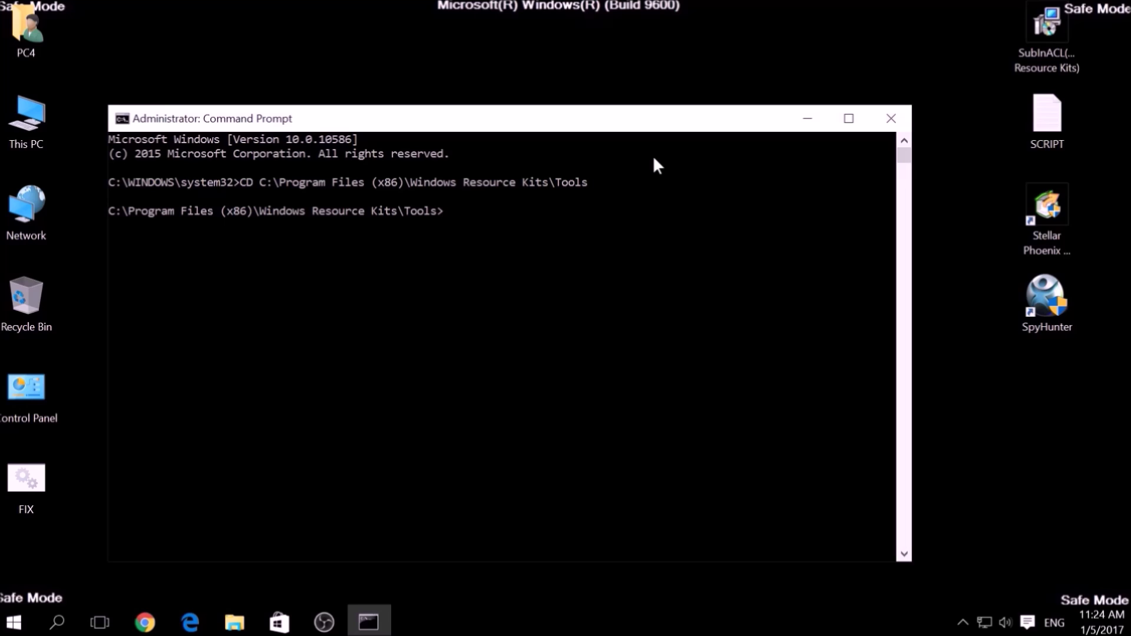
Run FIX.bat from the Tools folder, then close the console once subinacl finishes.
{"action": "type", "text": "FIX.bat"}
{"action": "key", "text": "Return"}
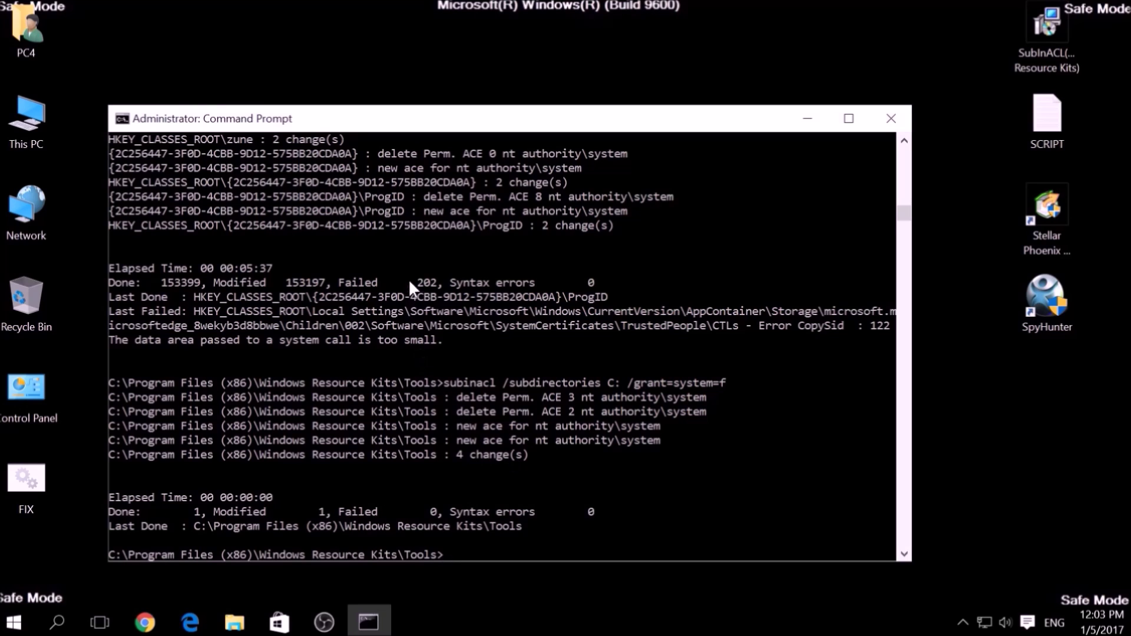
{"action": "left_click", "coordinate": [899, 112]}
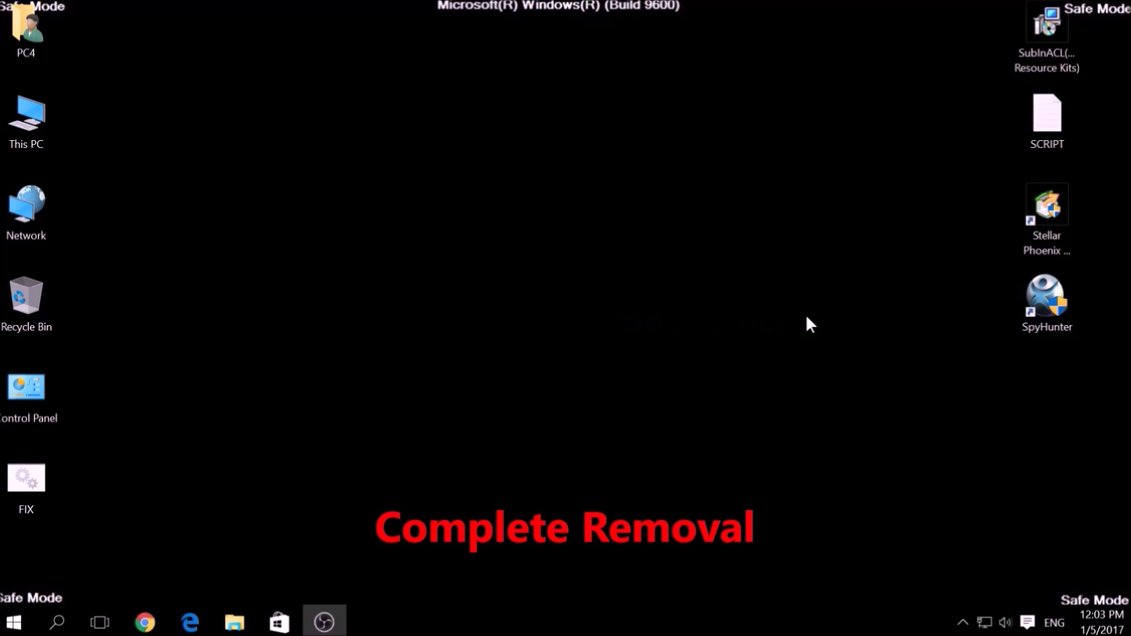
Launch SpyHunter 4 and start a new Quick Scan of the computer.
{"action": "double_click", "coordinate": [1035, 321]}
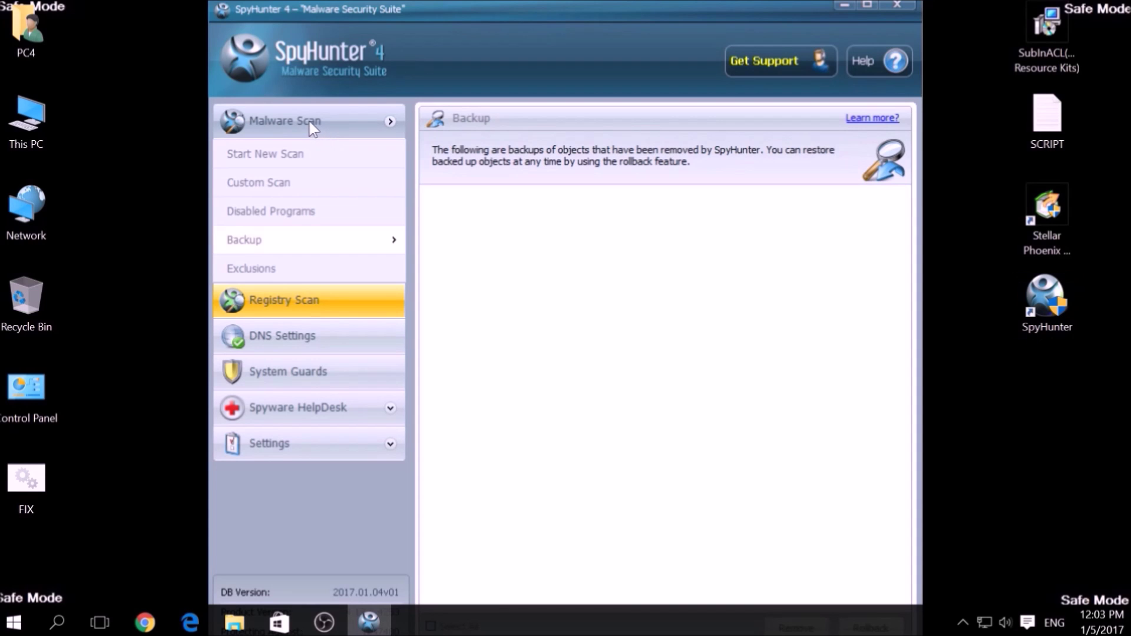
{"action": "left_click", "coordinate": [301, 158]}
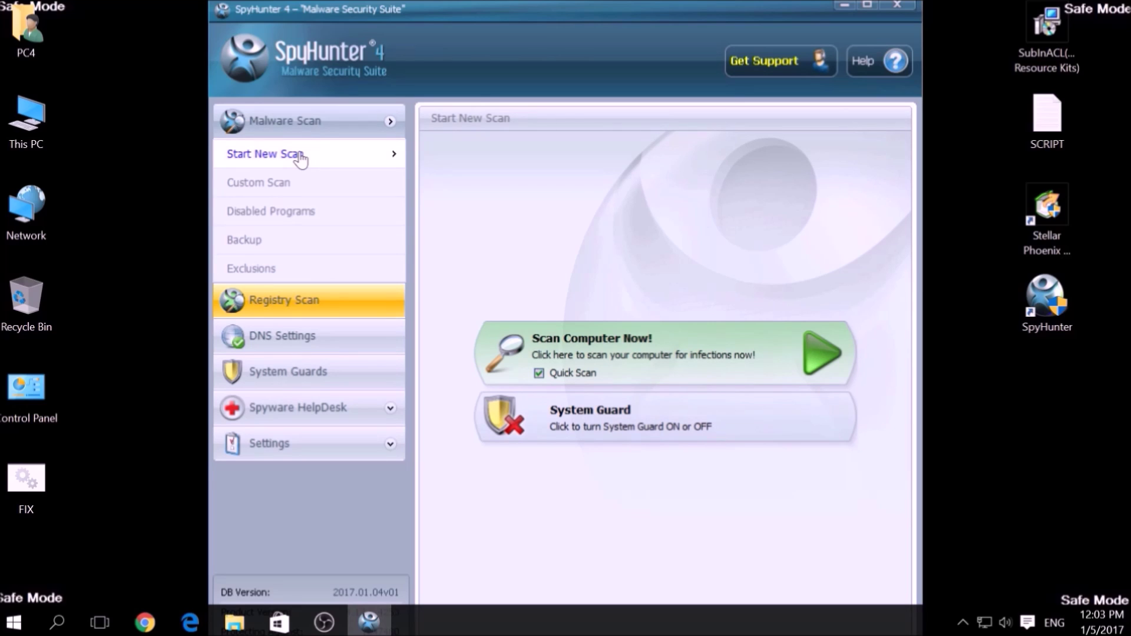
{"action": "left_click", "coordinate": [663, 348]}
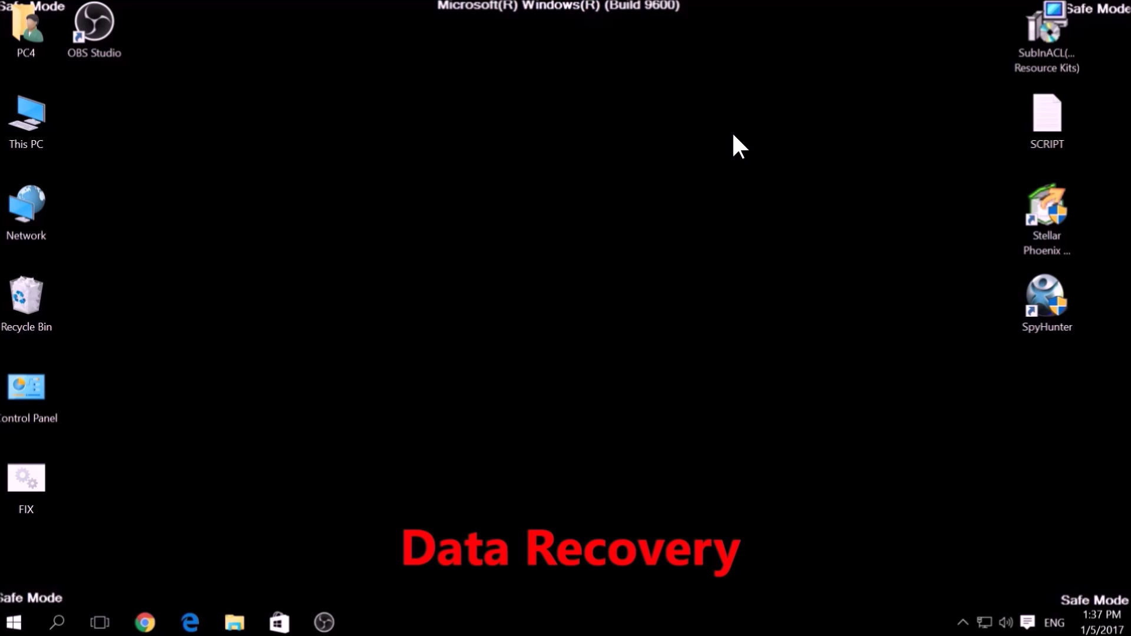
Launch Stellar Phoenix, start a Normal scan of drive C:, then abort it early.
{"action": "left_click", "coordinate": [1037, 211]}
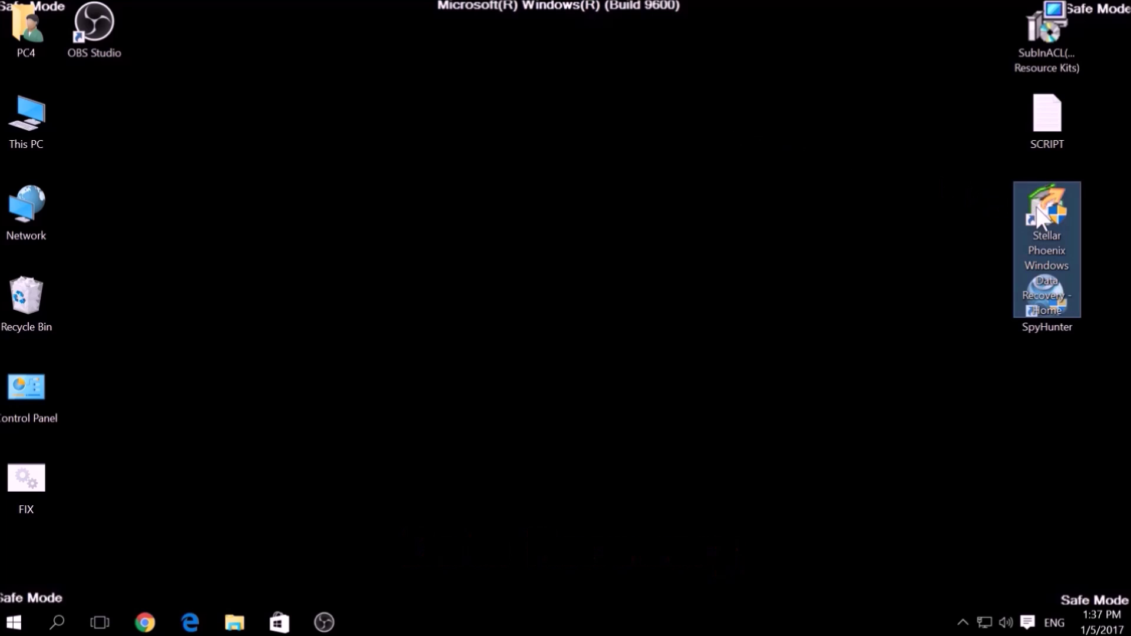
{"action": "double_click", "coordinate": [1038, 217]}
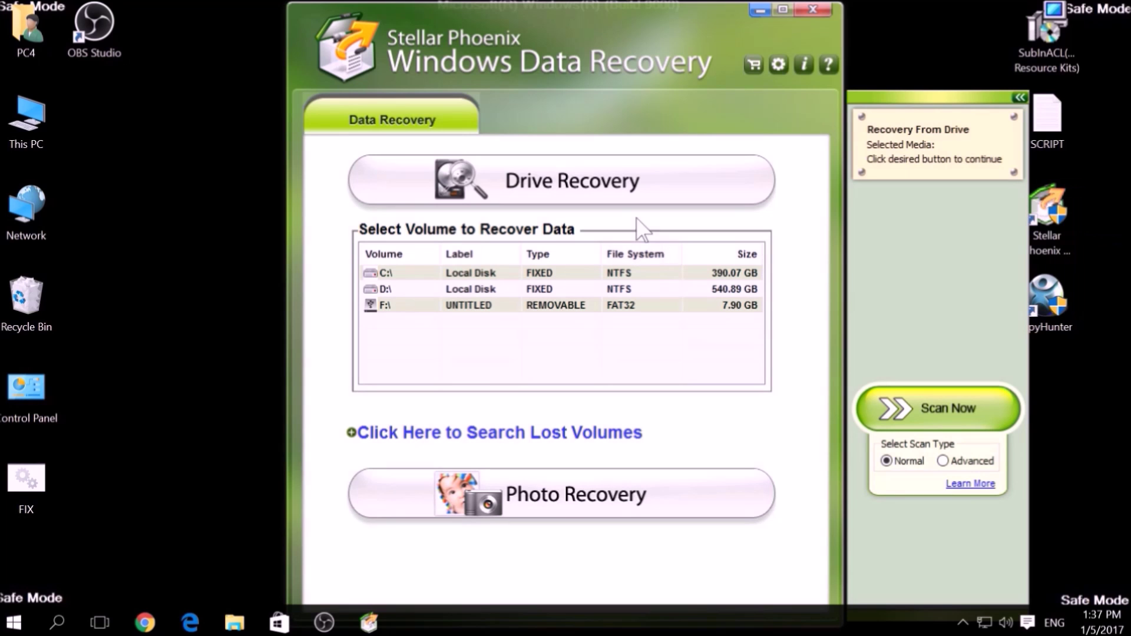
{"action": "left_click", "coordinate": [488, 274]}
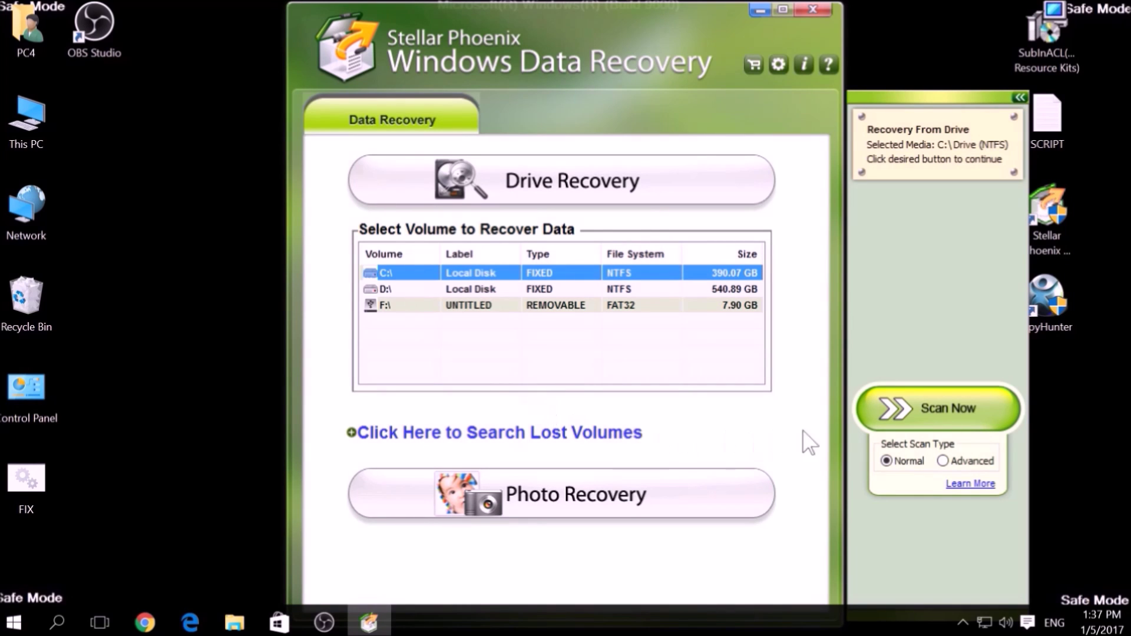
{"action": "left_click", "coordinate": [944, 461]}
{"action": "left_click", "coordinate": [907, 461]}
{"action": "left_click", "coordinate": [884, 420]}
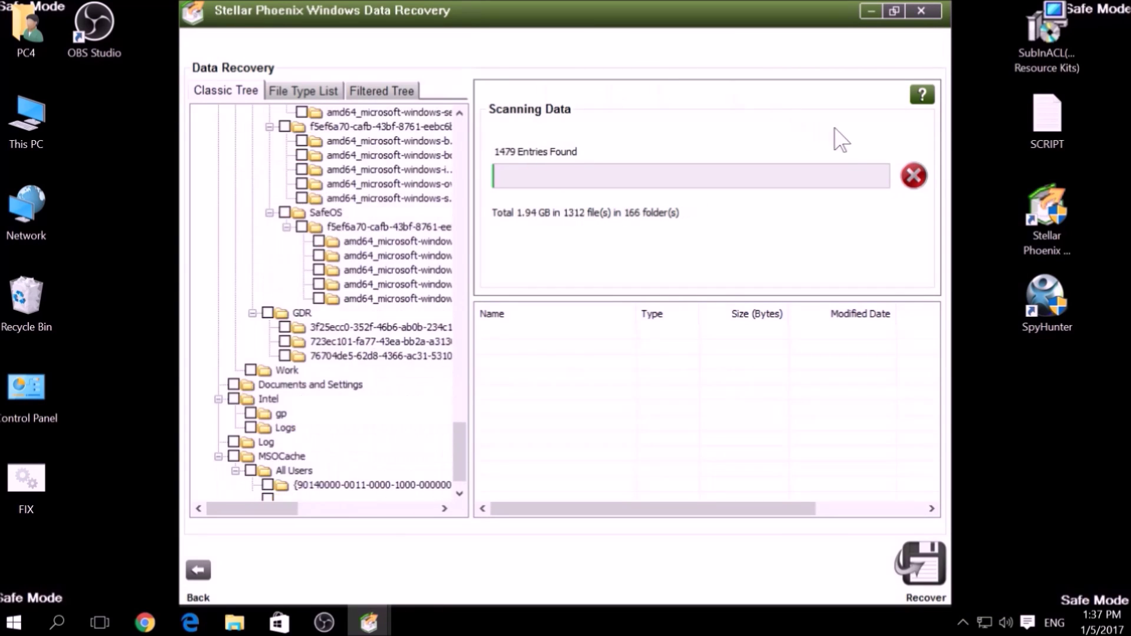
{"action": "left_click", "coordinate": [913, 179]}
{"action": "left_click", "coordinate": [675, 218]}
Mark $AttrDef, $BadClus, $Bitmap, $Extend, $WINDOWS.~BT and autoexec.bat for recovery, then exit.
{"action": "left_click", "coordinate": [484, 332]}
{"action": "left_click", "coordinate": [485, 347]}
{"action": "left_click", "coordinate": [484, 363]}
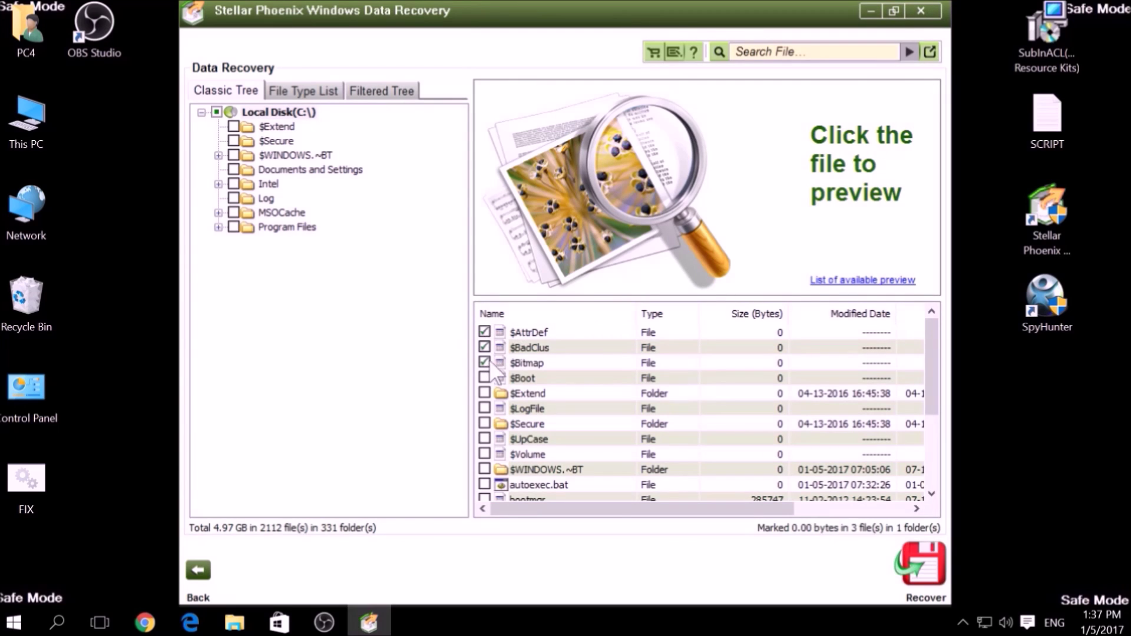
{"action": "left_click", "coordinate": [485, 393]}
{"action": "left_click", "coordinate": [484, 408]}
{"action": "scroll", "coordinate": [565, 401], "scroll_direction": "down", "scroll_amount": 3}
{"action": "left_click", "coordinate": [485, 348]}
{"action": "left_click", "coordinate": [484, 363]}
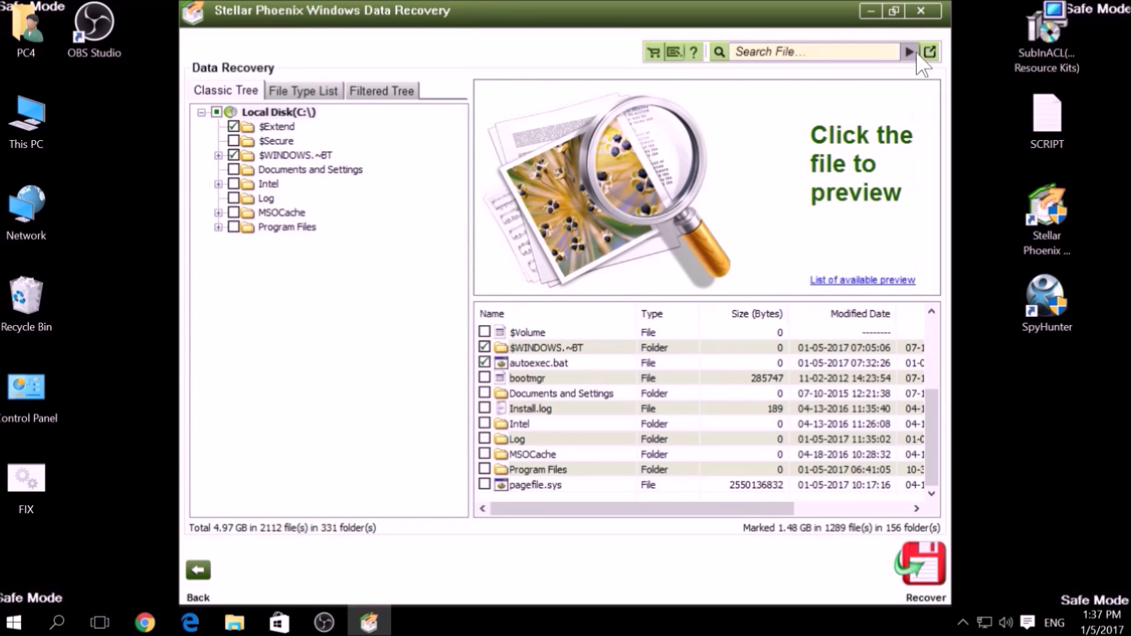
{"action": "left_click", "coordinate": [922, 11]}
{"action": "left_click", "coordinate": [560, 373]}
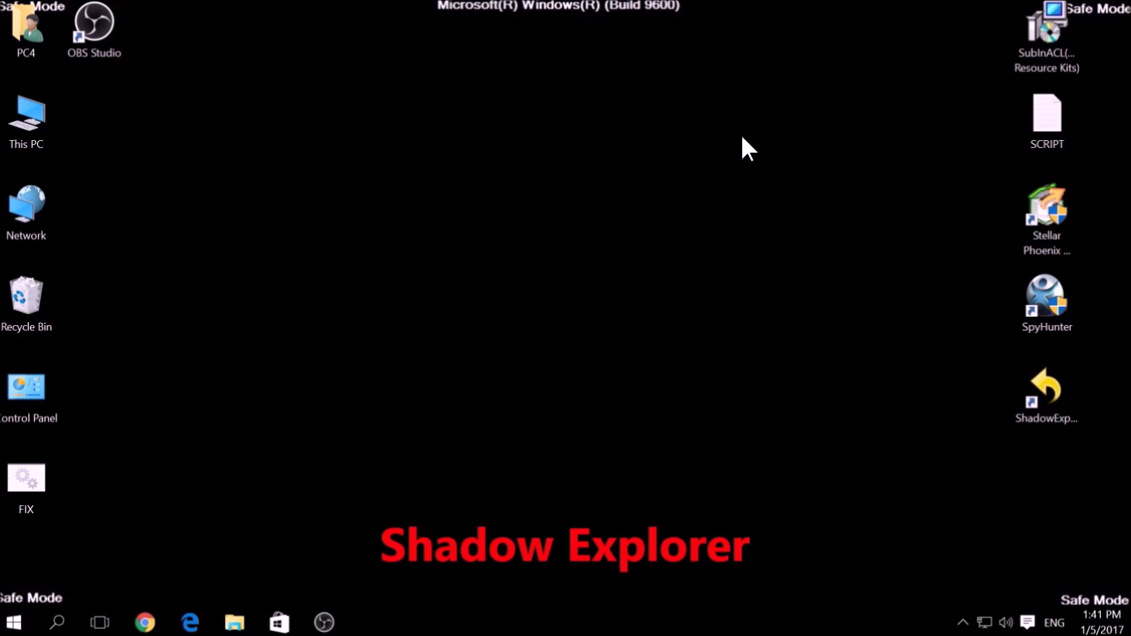
Open ShadowExplorer, dismiss the update notice, and browse the Intel, MSOCache and System Volume Information folders.
{"action": "left_click", "coordinate": [1044, 405]}
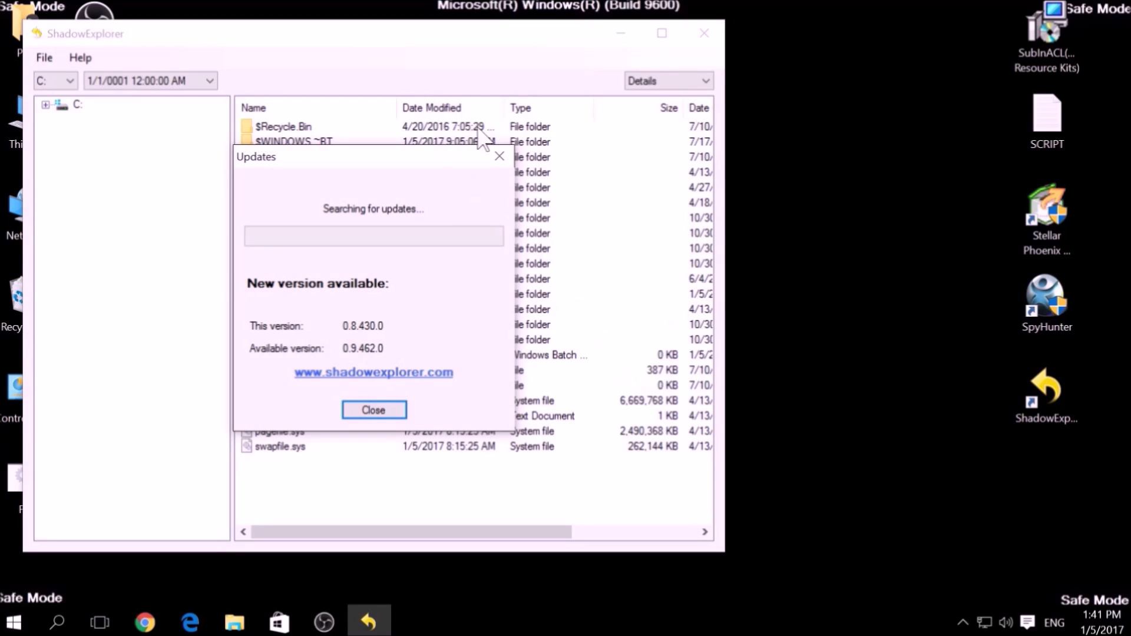
{"action": "left_click", "coordinate": [500, 158]}
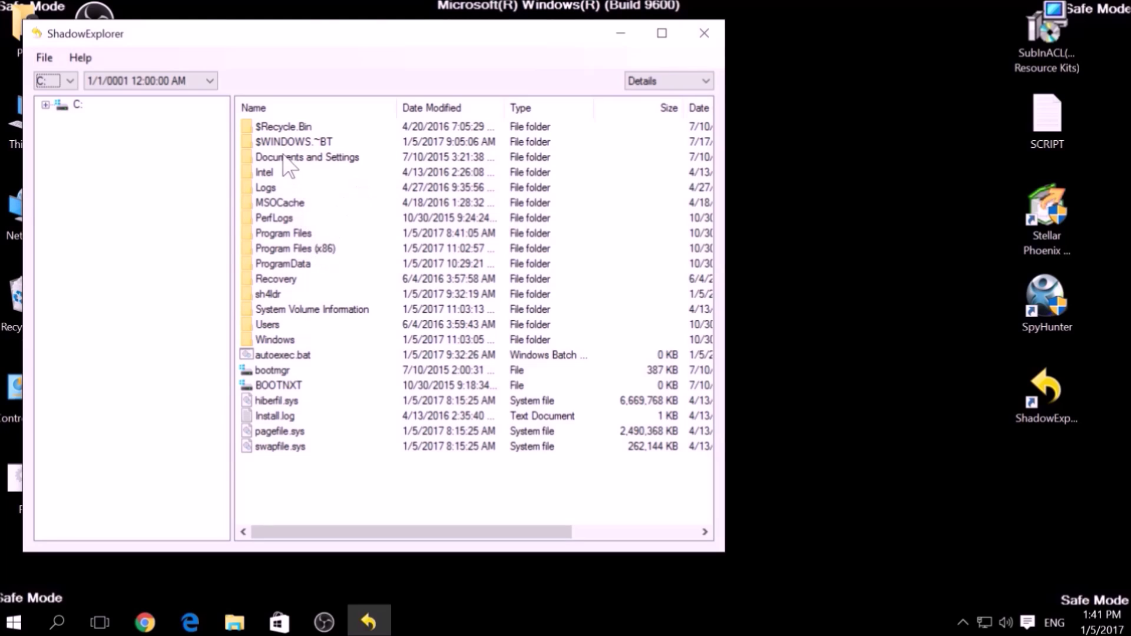
{"action": "left_click", "coordinate": [265, 175]}
{"action": "left_click", "coordinate": [269, 201]}
{"action": "left_click", "coordinate": [274, 311]}
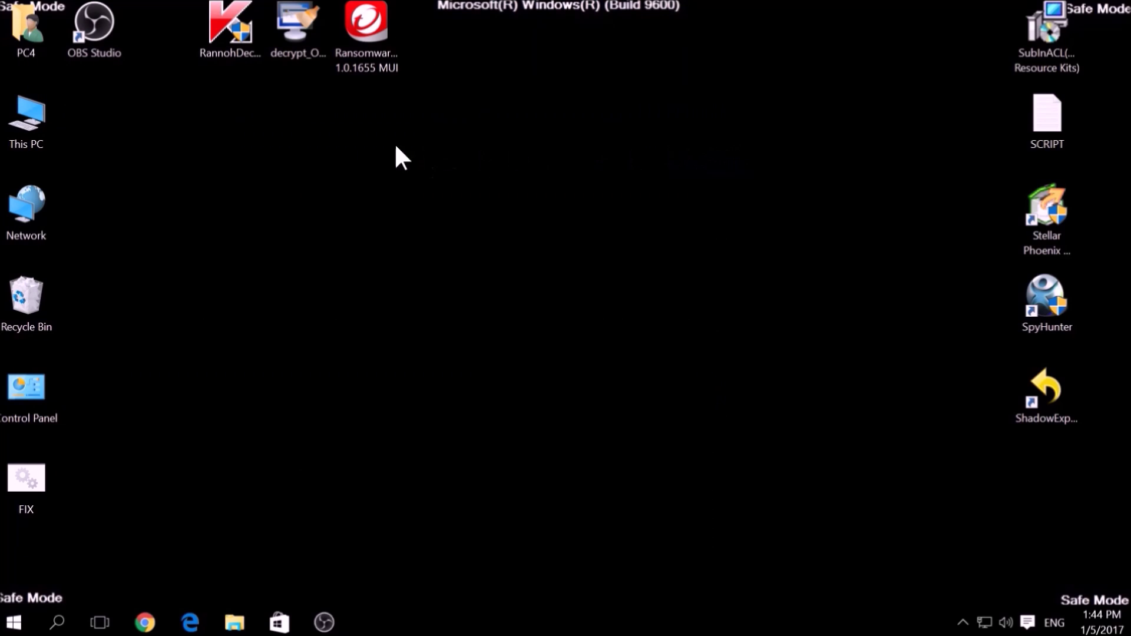
Launch Kaspersky RannohDecryptor from the desktop and minimize its window.
{"action": "left_click_drag", "start_coordinate": [180, 106], "coordinate": [440, 1]}
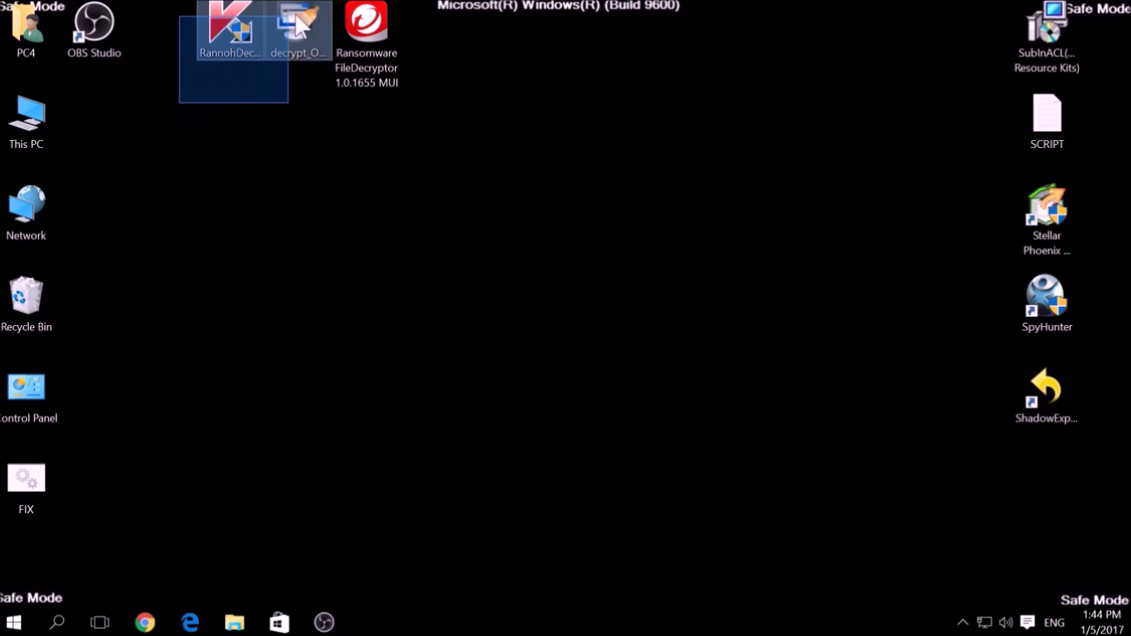
{"action": "left_click", "coordinate": [468, 209]}
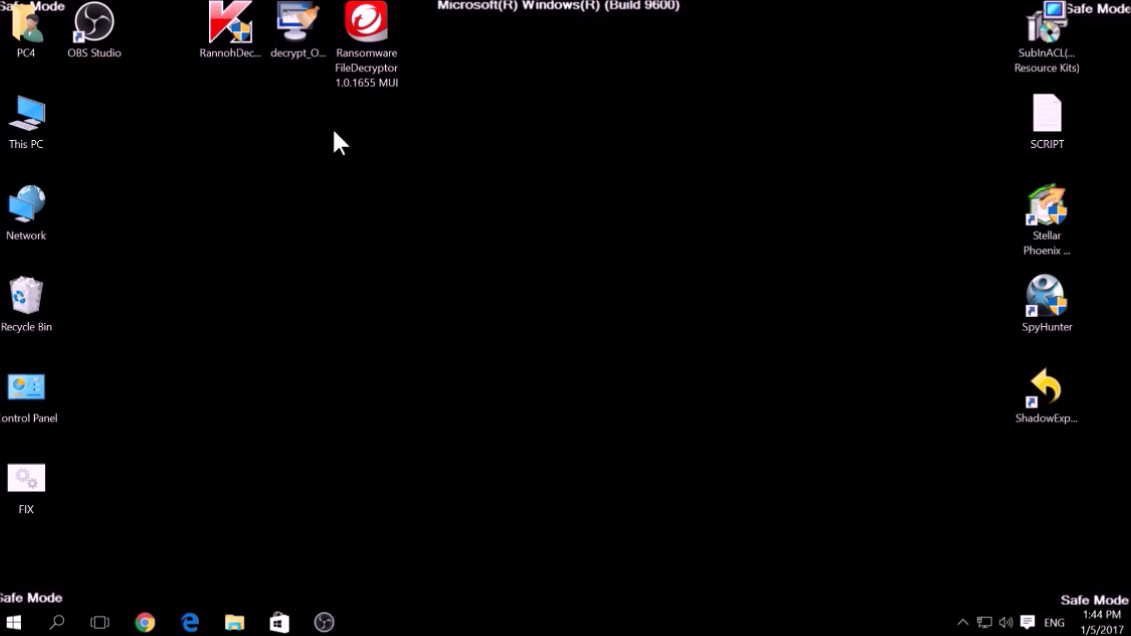
{"action": "double_click", "coordinate": [247, 38]}
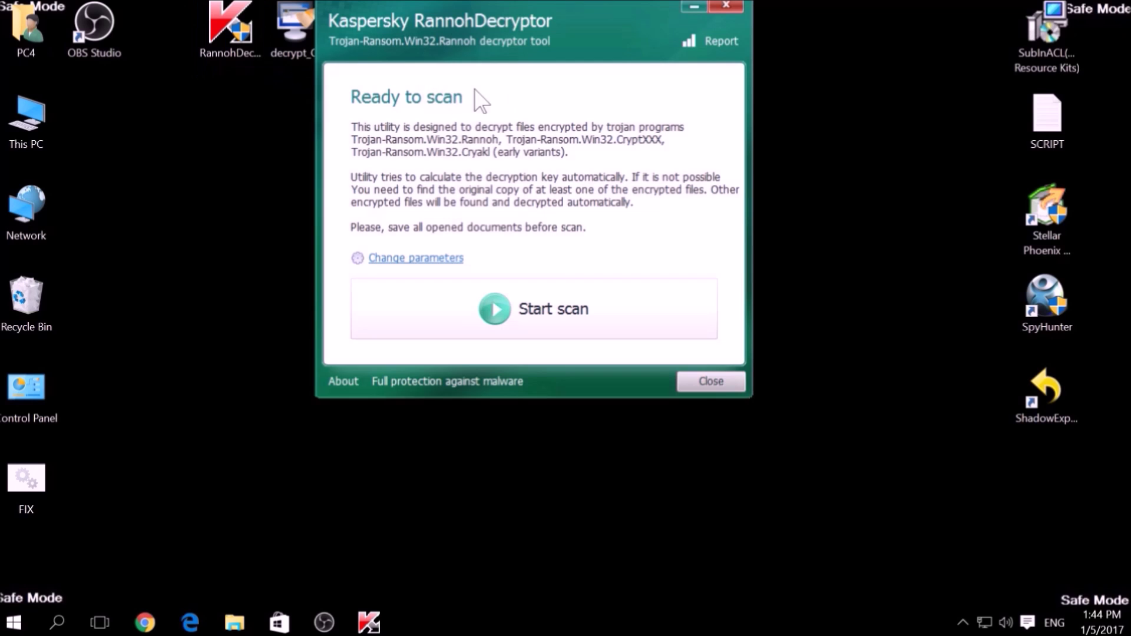
{"action": "left_click", "coordinate": [699, 5]}
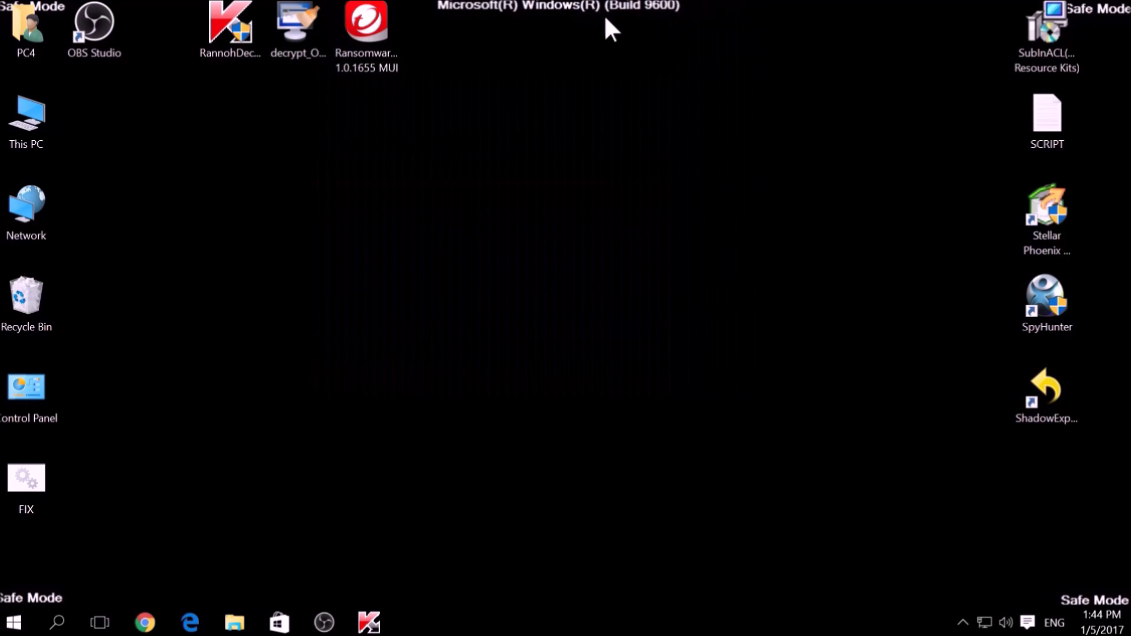
Start the Emsisoft OpenToYou decrypter, accept its license, and select drive C:.
{"action": "double_click", "coordinate": [306, 38]}
{"action": "left_click", "coordinate": [657, 433]}
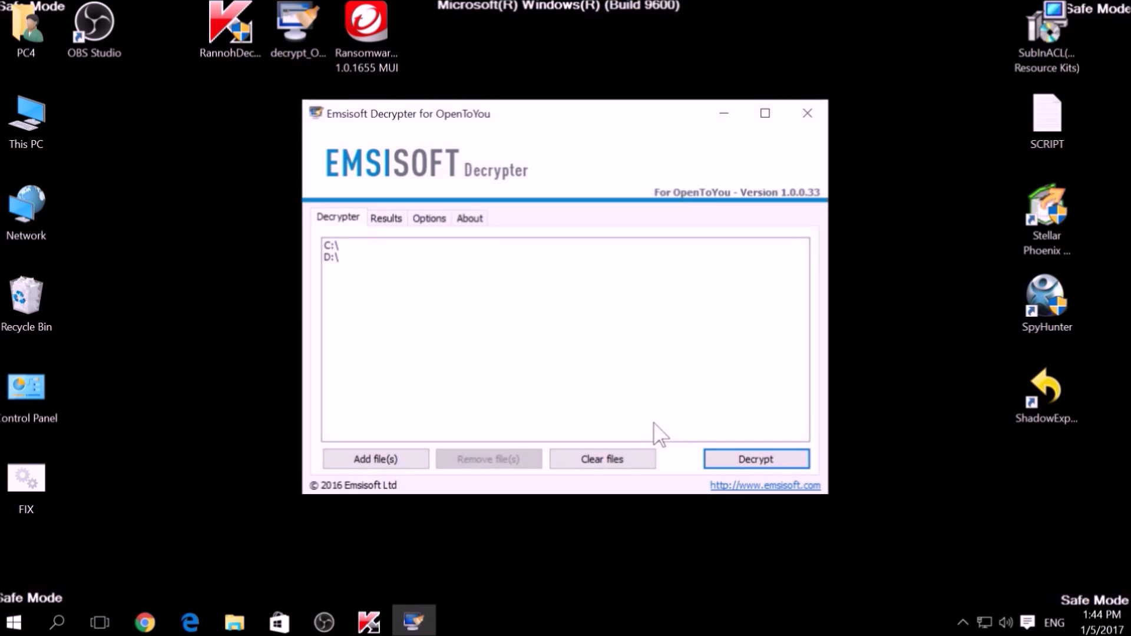
{"action": "left_click", "coordinate": [342, 246]}
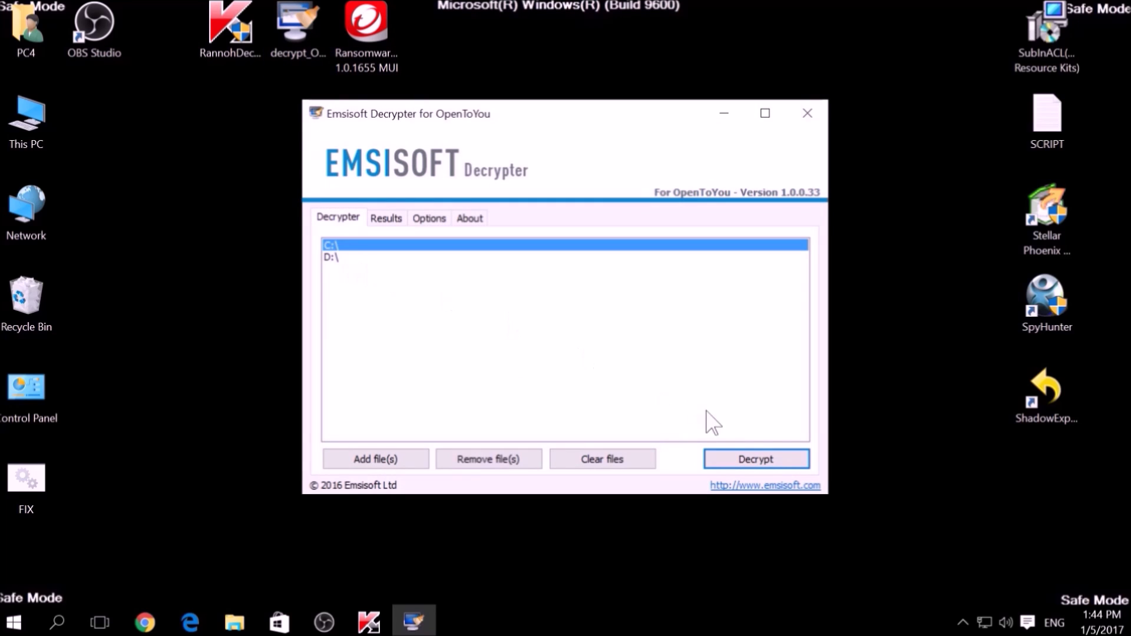
Launch Trend Micro Ransomware File Decryptor, accept its license, and view the supported ransomware list without choosing one.
{"action": "left_click", "coordinate": [724, 113]}
{"action": "double_click", "coordinate": [354, 48]}
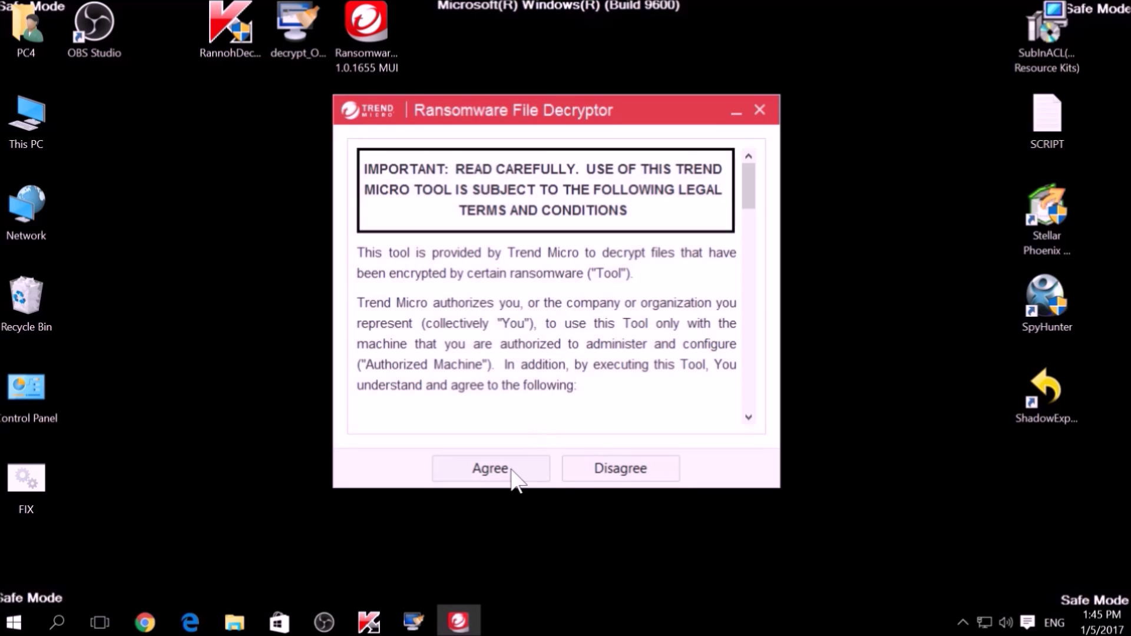
{"action": "left_click", "coordinate": [511, 472]}
{"action": "left_click", "coordinate": [532, 319]}
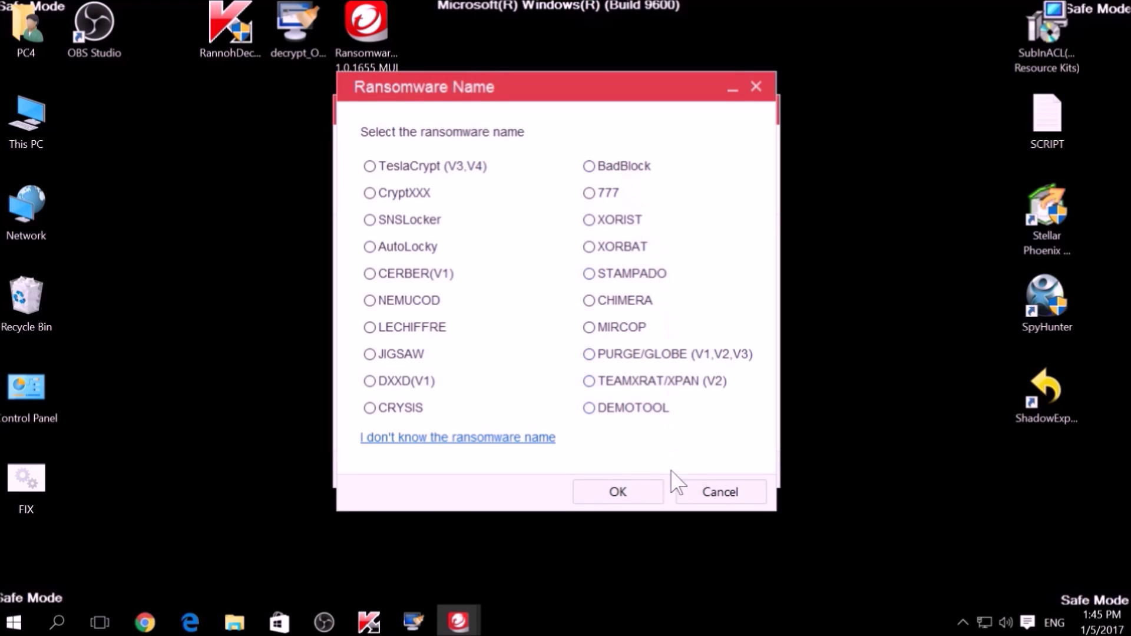
{"action": "left_click", "coordinate": [690, 488]}
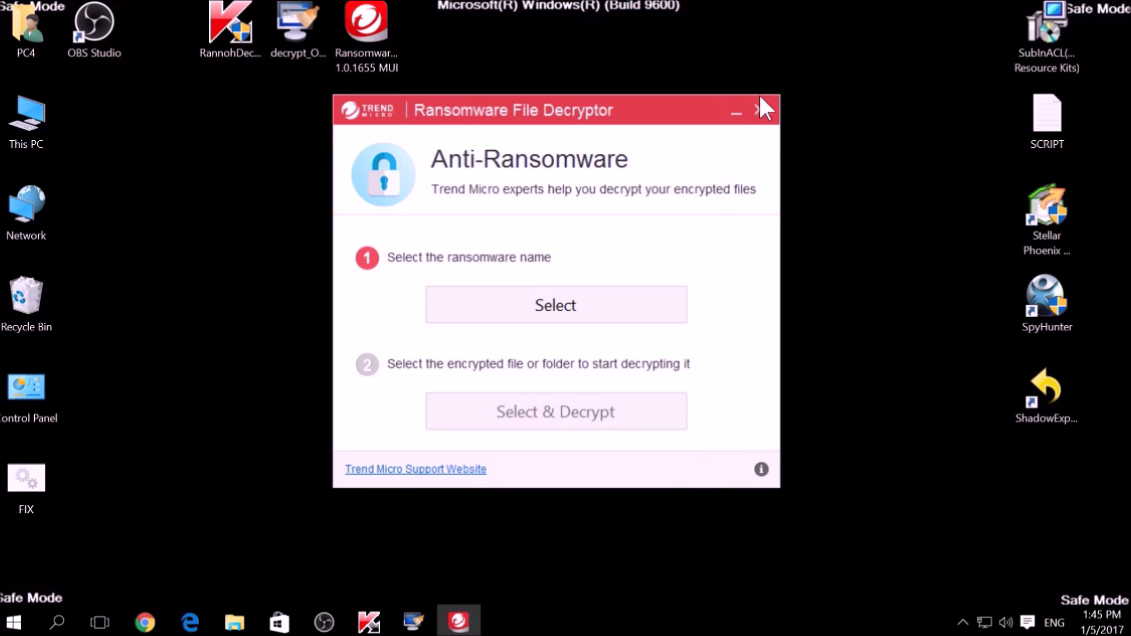